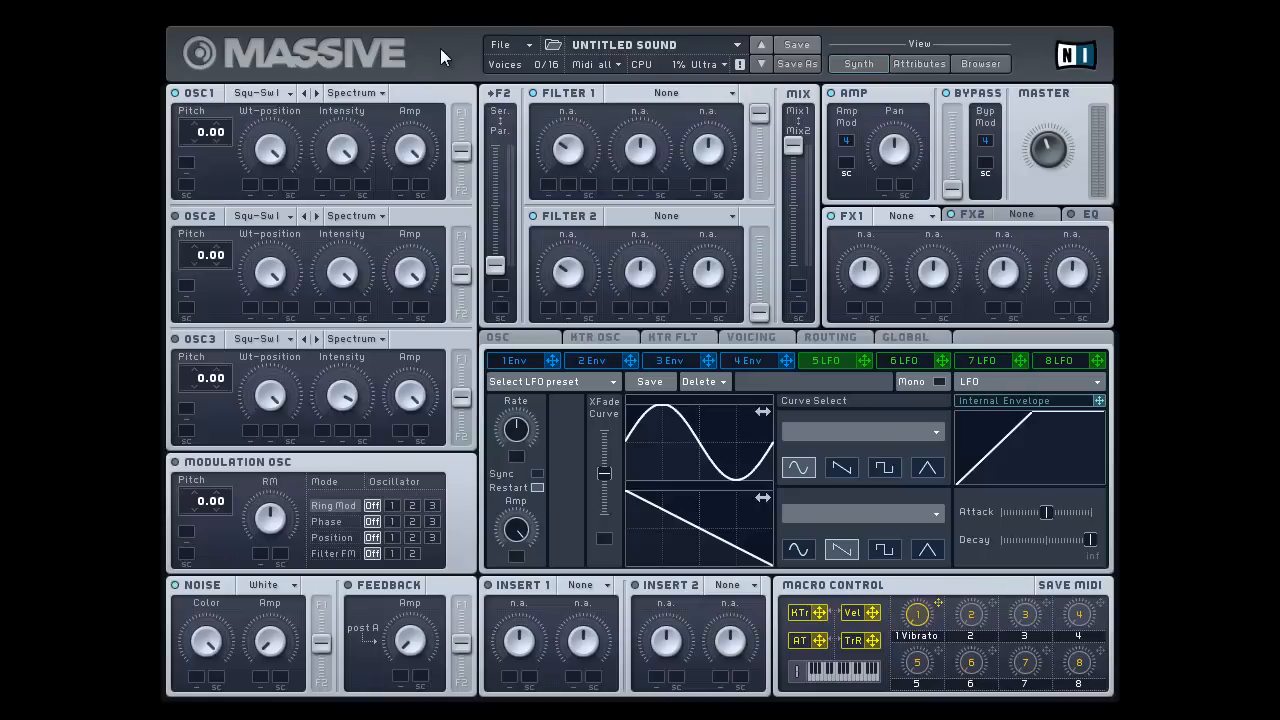
# Create a new sound.
pyautogui.click(534, 45)
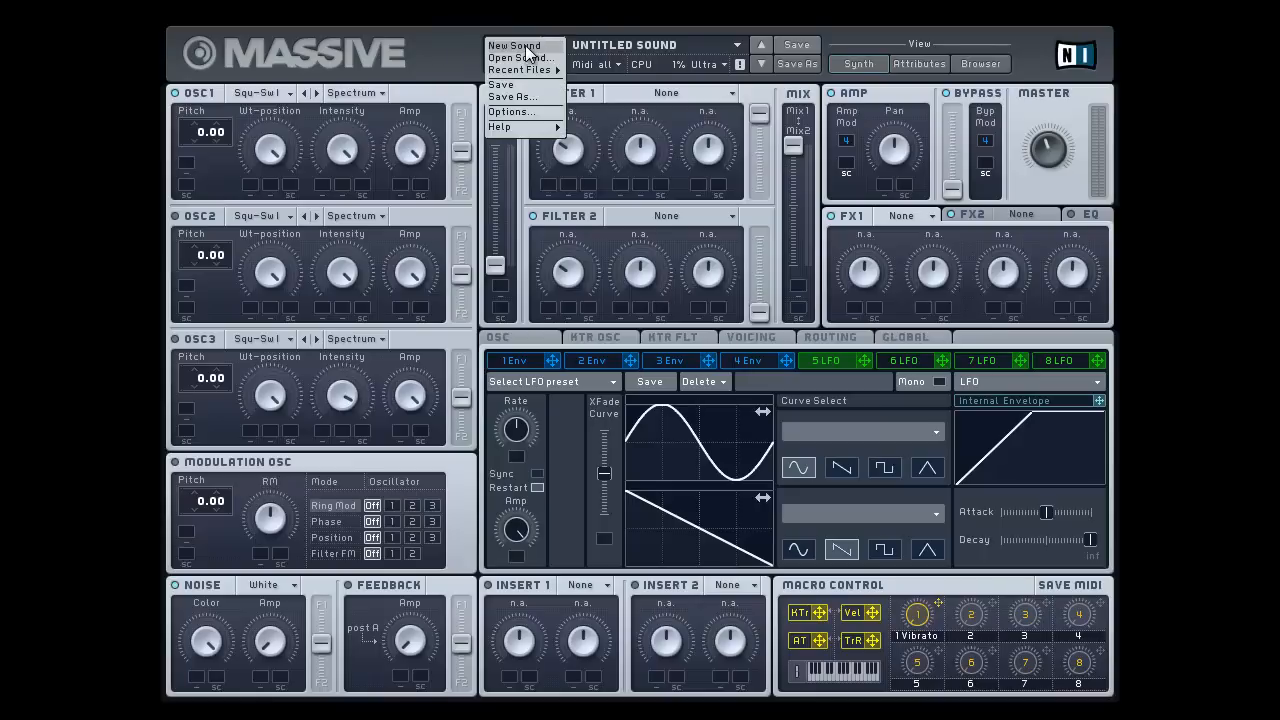
pyautogui.click(527, 46)
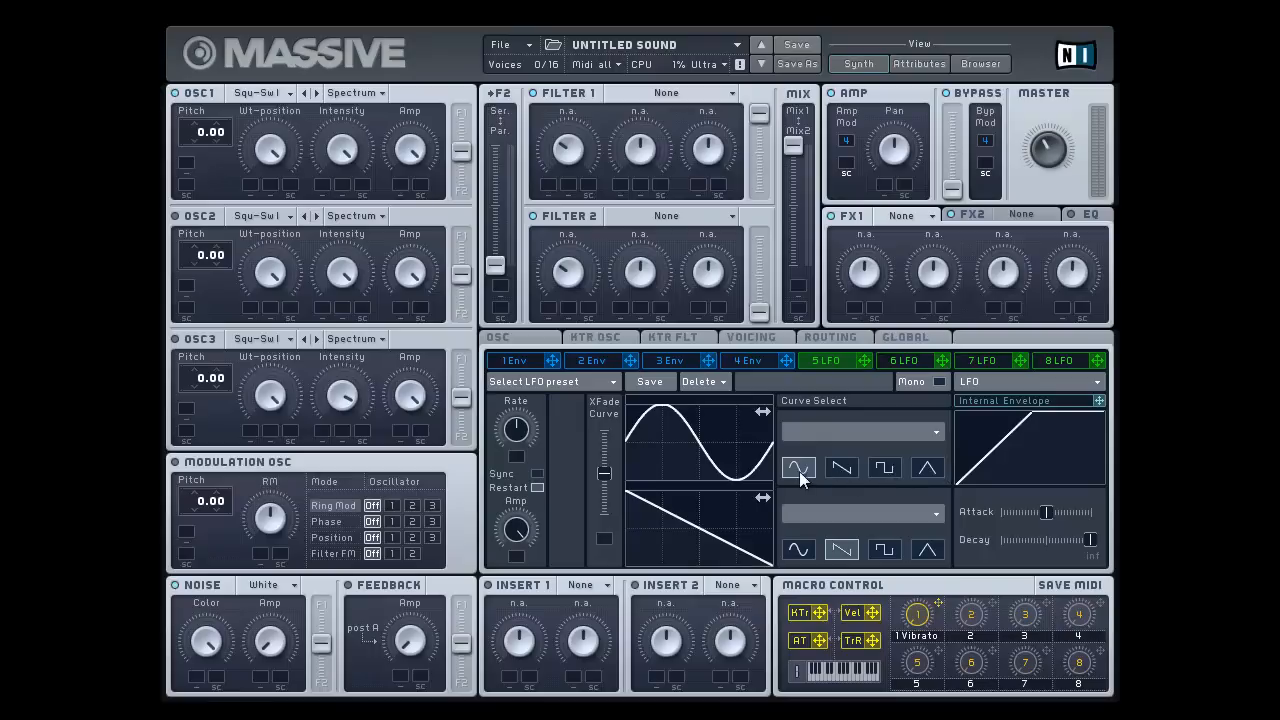
pyautogui.click(935, 433)
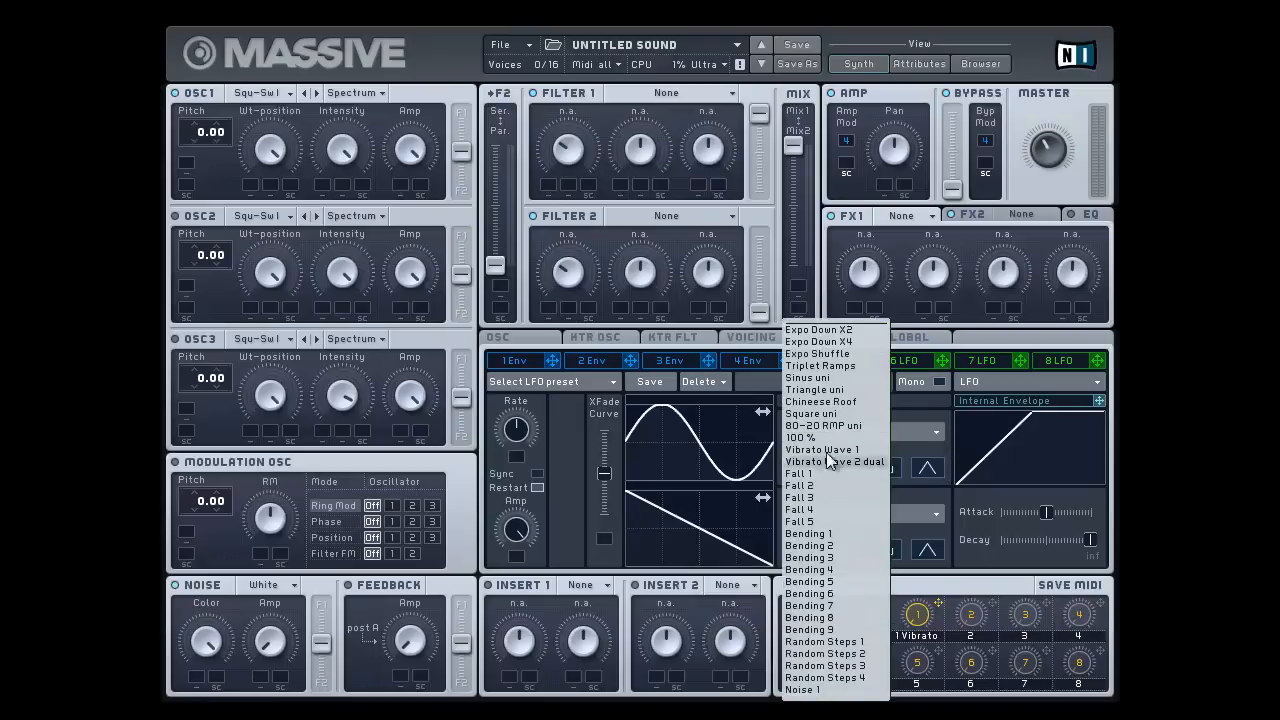
pyautogui.click(942, 407)
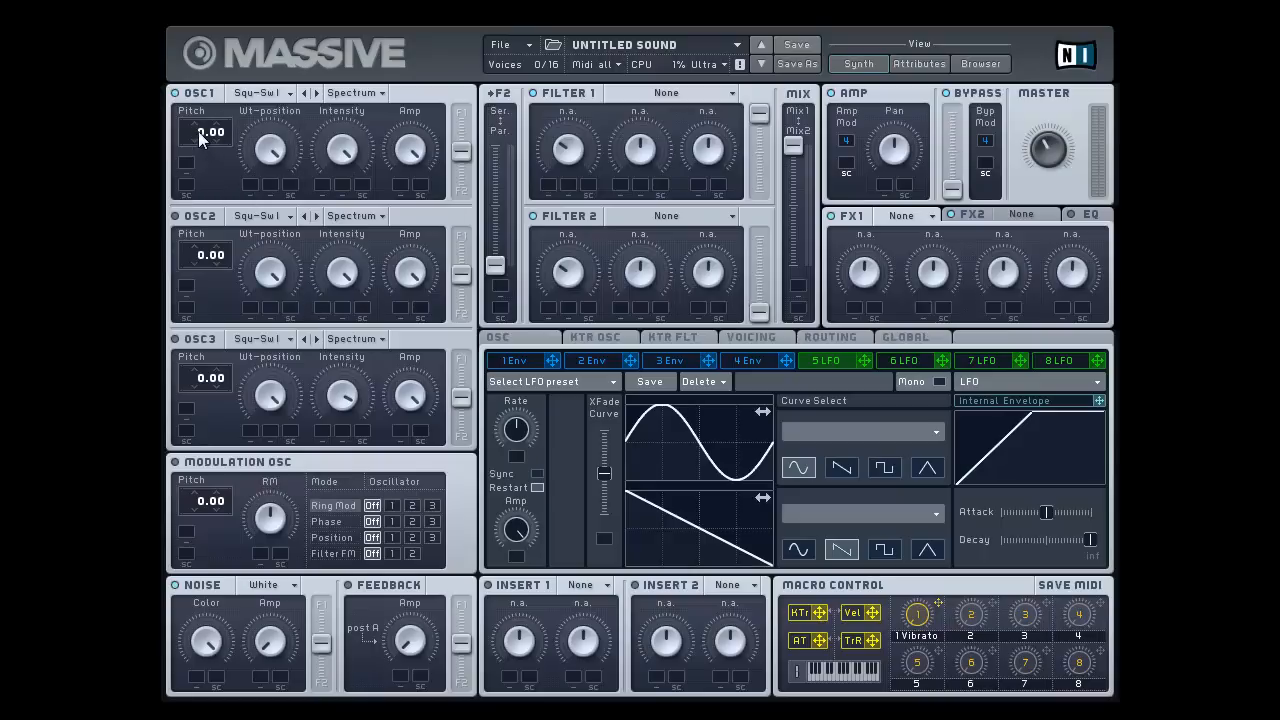
# Set oscillator 1's pitch to -12.00 and its wavetable to Modern Talking, and adjust its Intensity.
pyautogui.moveTo(202, 147); pyautogui.dragTo(202, 157)
pyautogui.click(270, 95)
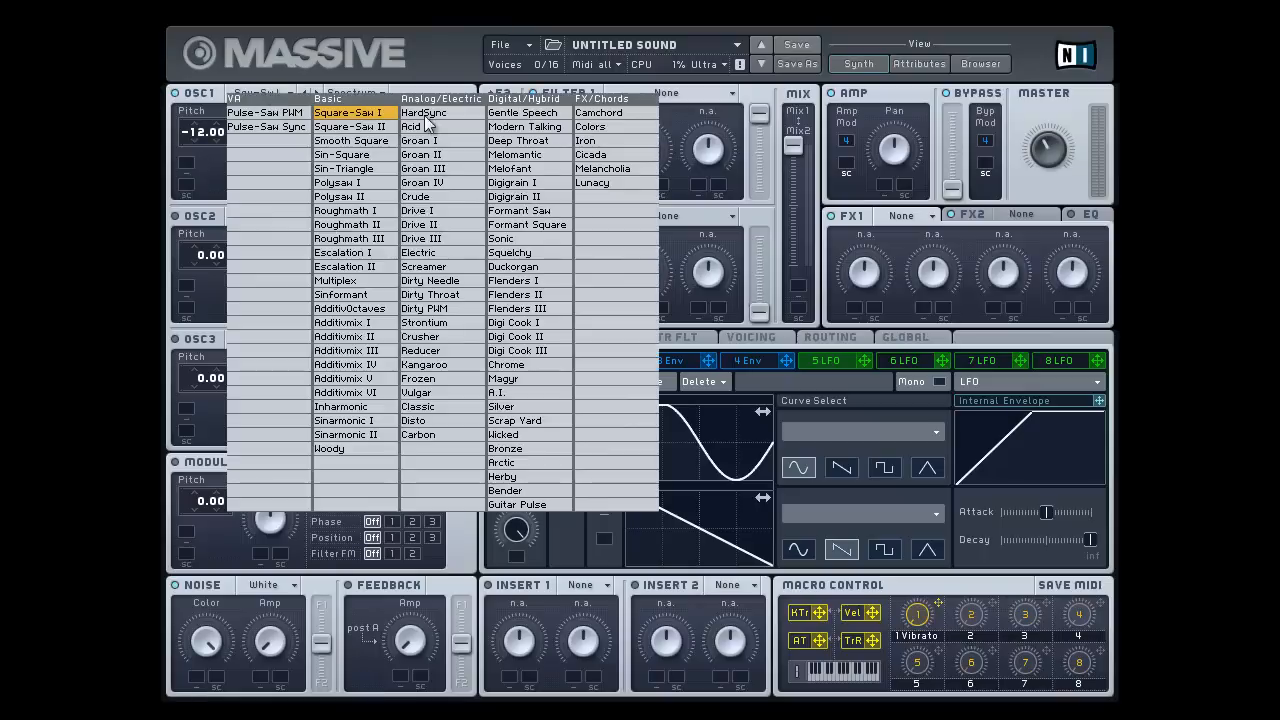
pyautogui.click(527, 127)
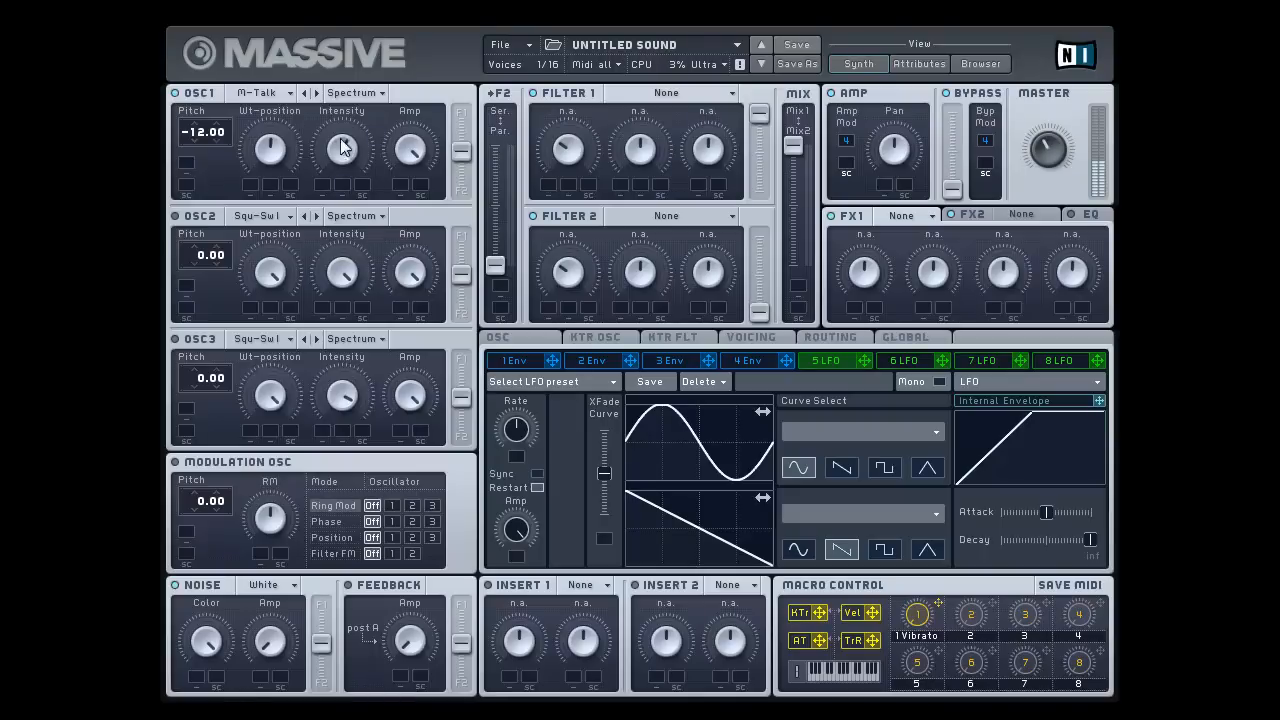
pyautogui.moveTo(341, 147); pyautogui.dragTo(339, 110)
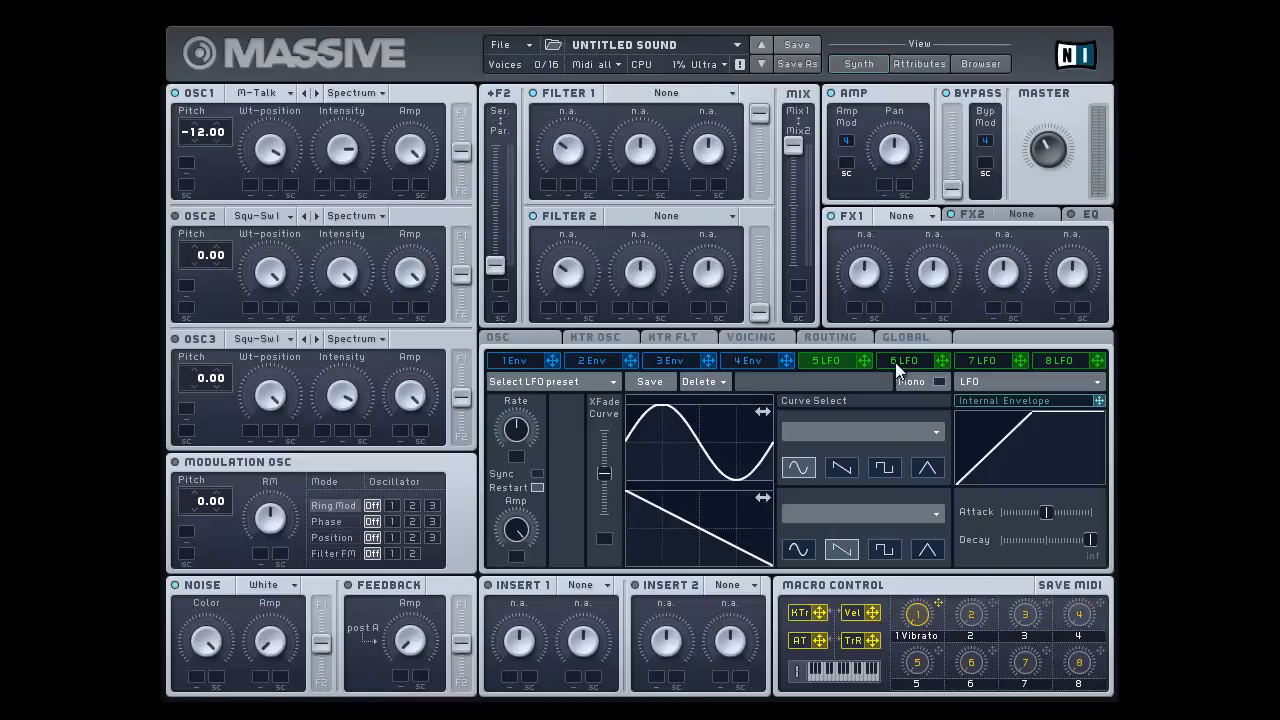
# Assign LFO 5 to oscillator 1's Wt-position and set a wide modulation range.
pyautogui.moveTo(866, 360); pyautogui.dragTo(330, 260)
pyautogui.moveTo(250, 187); pyautogui.dragTo(245, 274)
# Try tempo sync on LFO 5 with different ratio values, and switch it back to free rate.
pyautogui.click(536, 474)
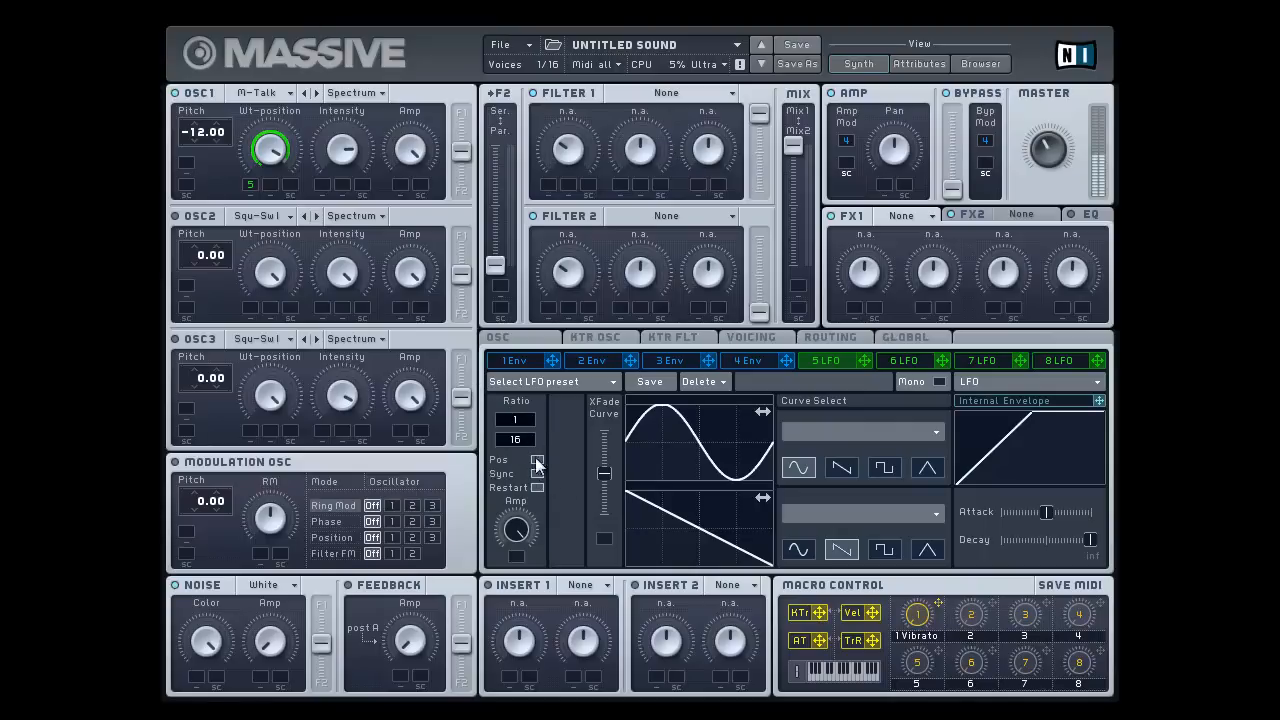
pyautogui.moveTo(524, 444)
pyautogui.mouseDown()
pyautogui.moveTo(529, 459)
pyautogui.moveTo(532, 441)
pyautogui.mouseUp()
pyautogui.moveTo(530, 420); pyautogui.dragTo(541, 470)
pyautogui.click(537, 473)
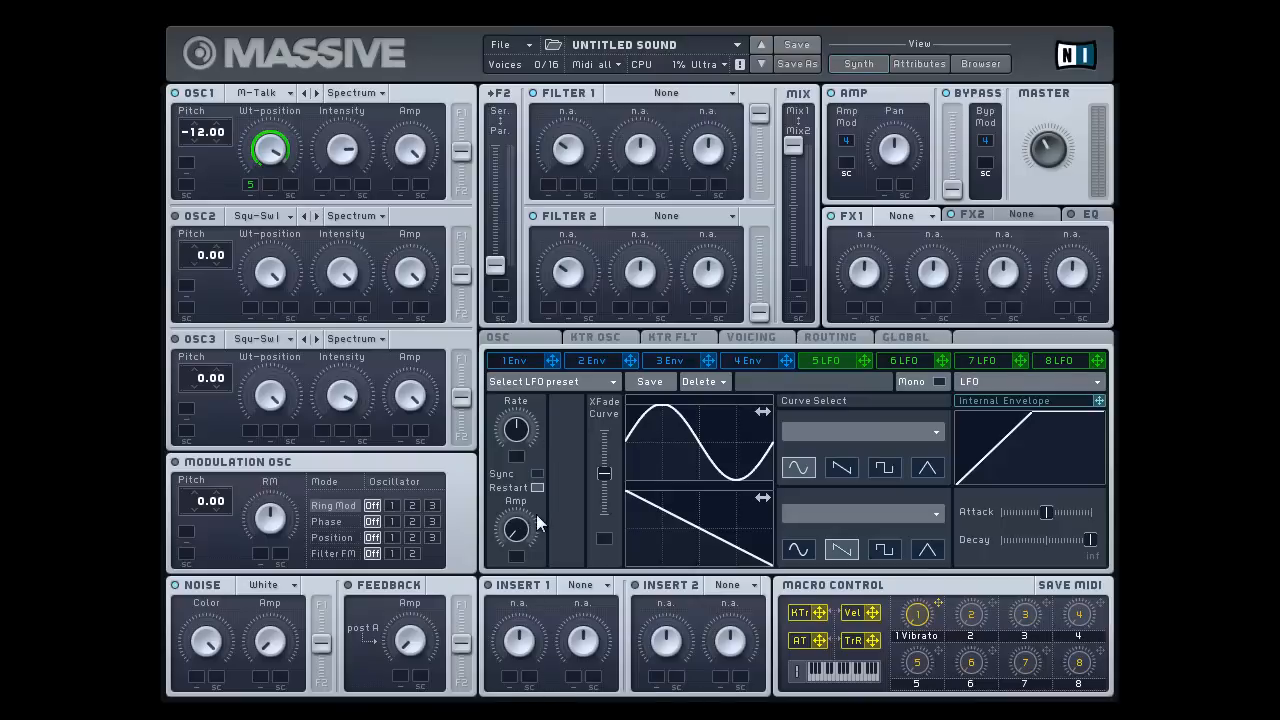
# Raise LFO 5's Amp to maximum and sweep its curve crossfade, leaving it near the middle.
pyautogui.moveTo(525, 511); pyautogui.dragTo(515, 412)
pyautogui.moveTo(608, 430); pyautogui.dragTo(601, 480)
# Try the Expo Down X4 and Vibrato Wave 1 presets as LFO 5's first curve, sweeping the crossfade between curves.
pyautogui.click(933, 438)
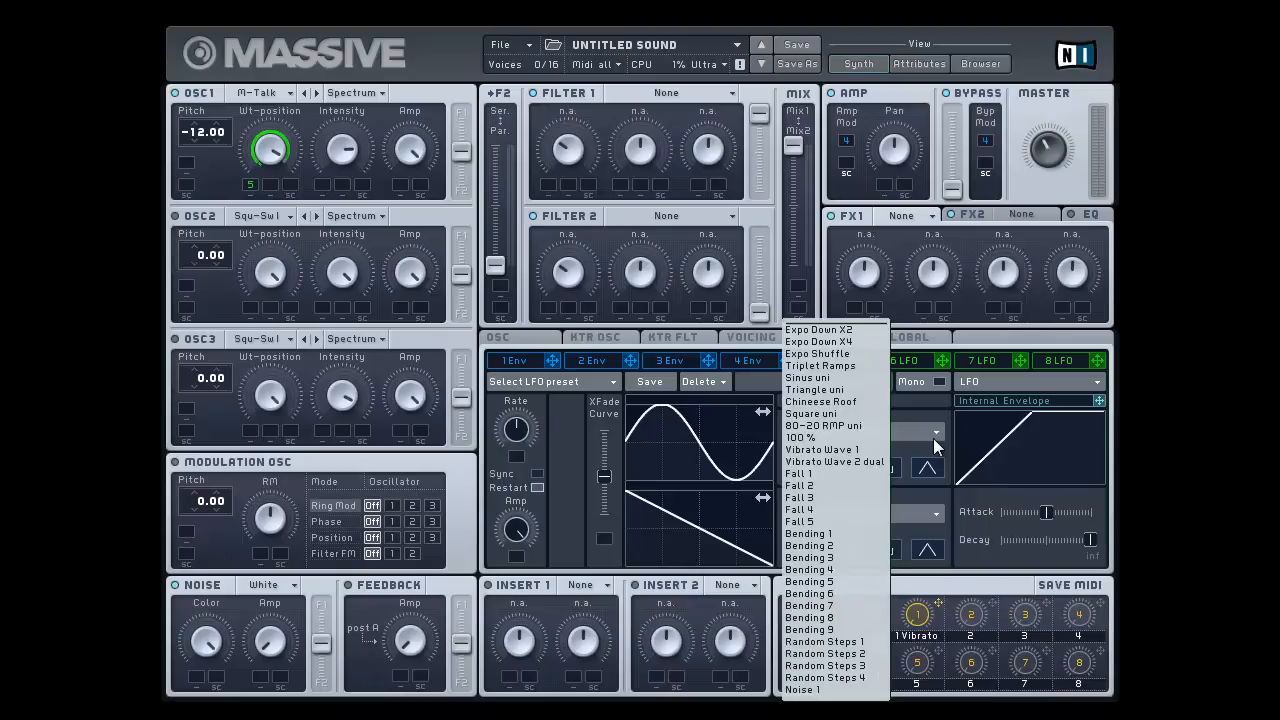
pyautogui.click(812, 342)
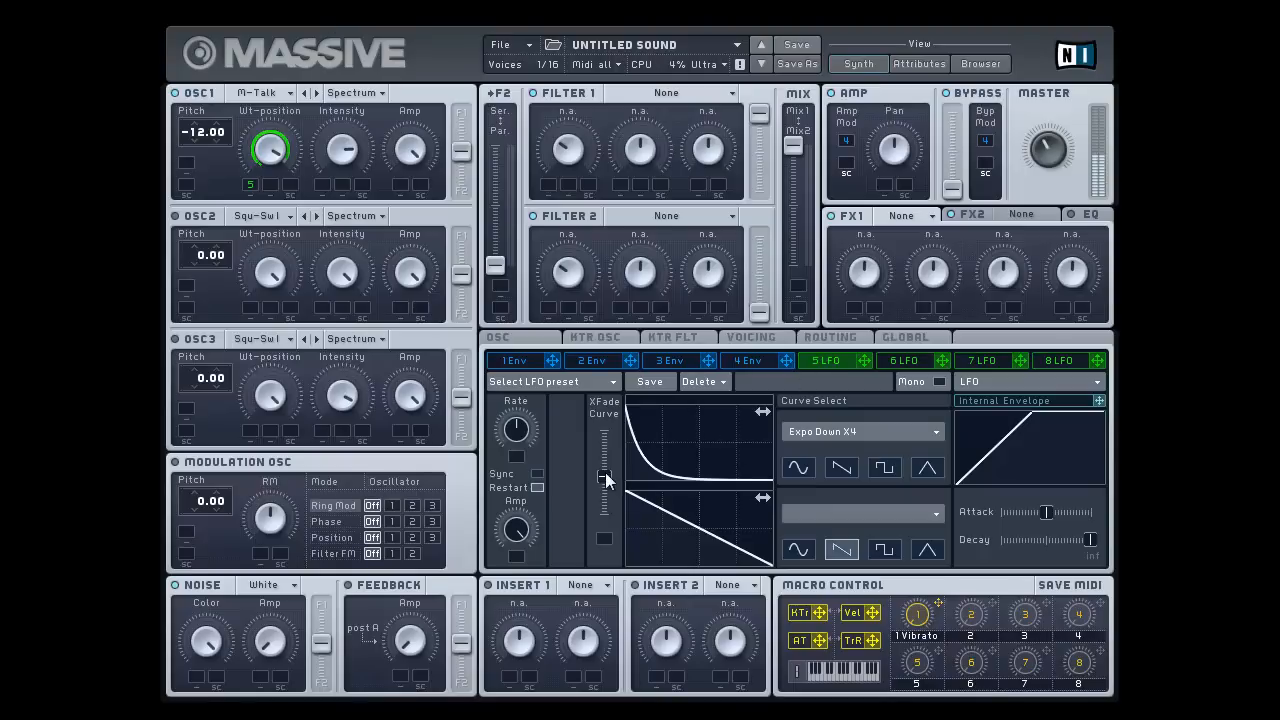
pyautogui.moveTo(605, 477); pyautogui.dragTo(606, 370)
pyautogui.moveTo(606, 476); pyautogui.dragTo(607, 471)
pyautogui.click(910, 433)
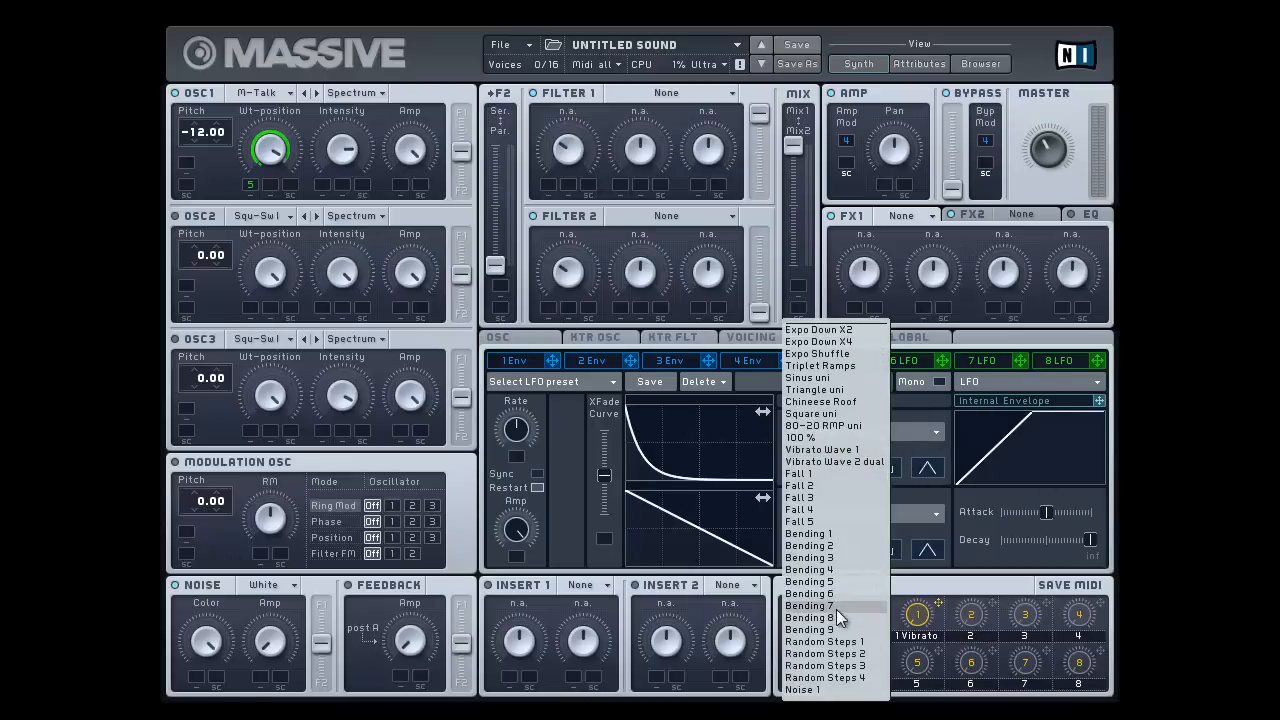
pyautogui.click(825, 451)
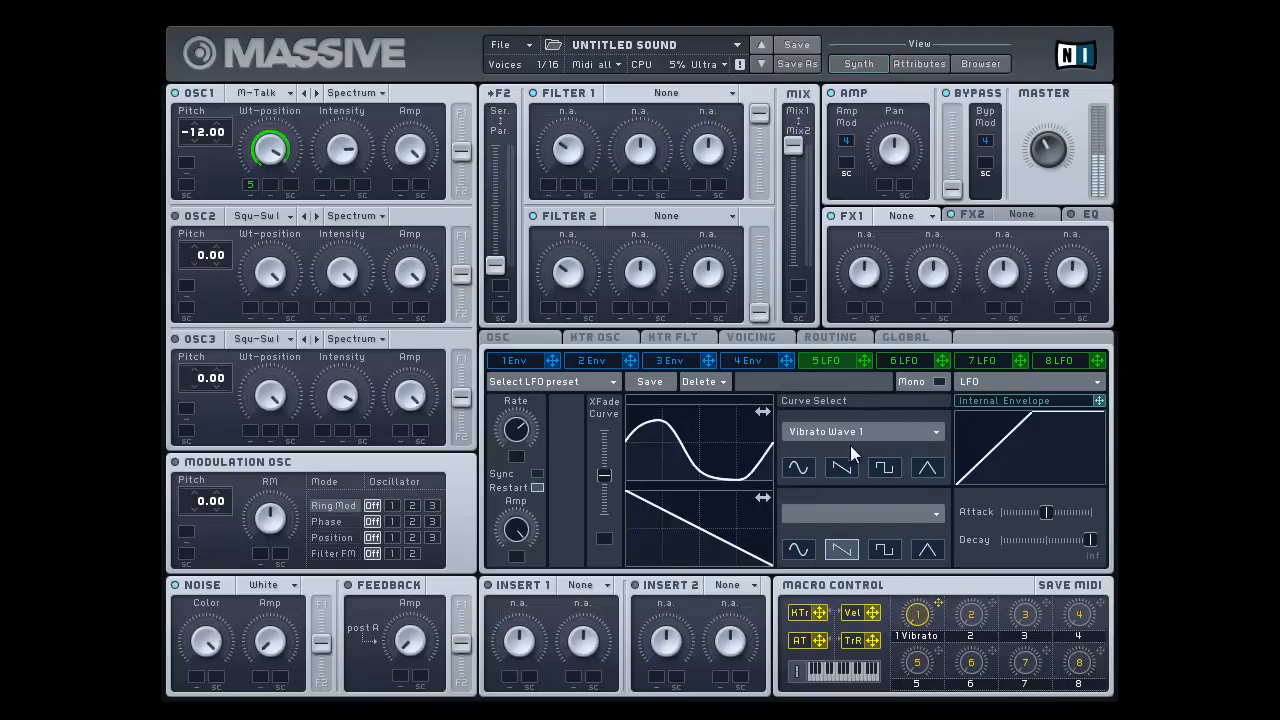
# Step LFO 5's first curve through sine and sawtooth to the square wave, and adjust the rate.
pyautogui.click(798, 467)
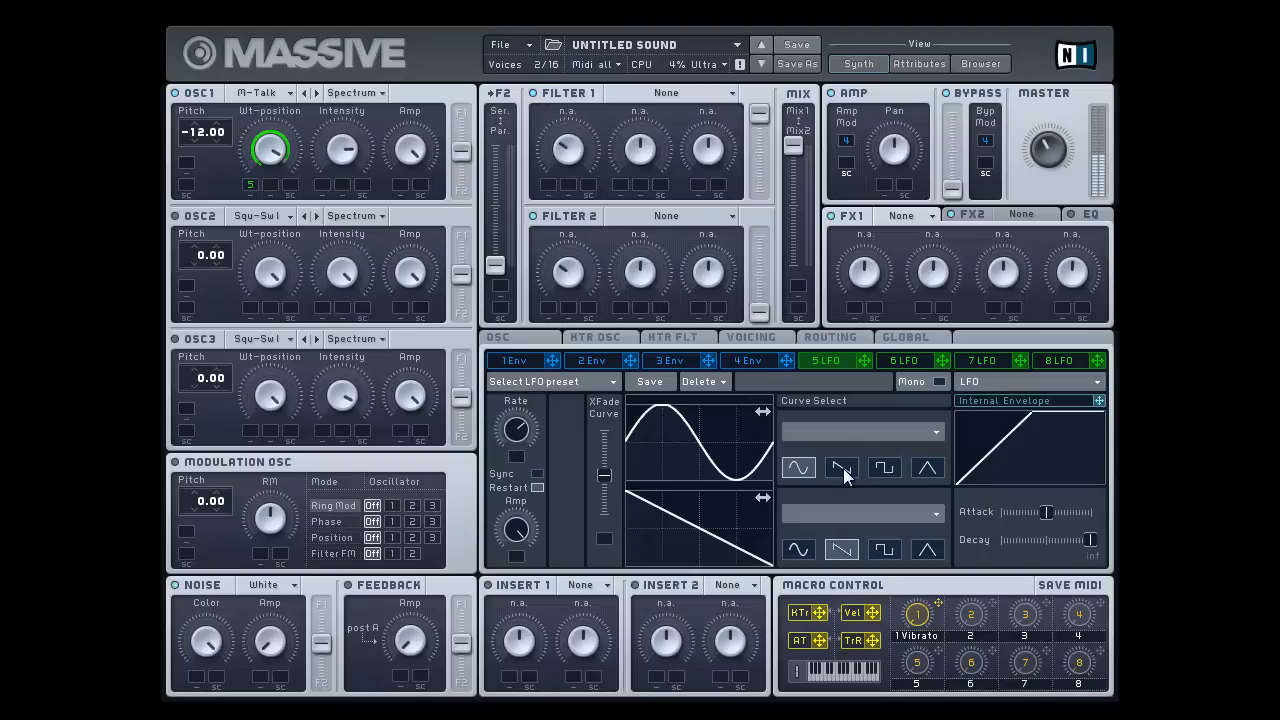
pyautogui.click(843, 468)
pyautogui.click(883, 468)
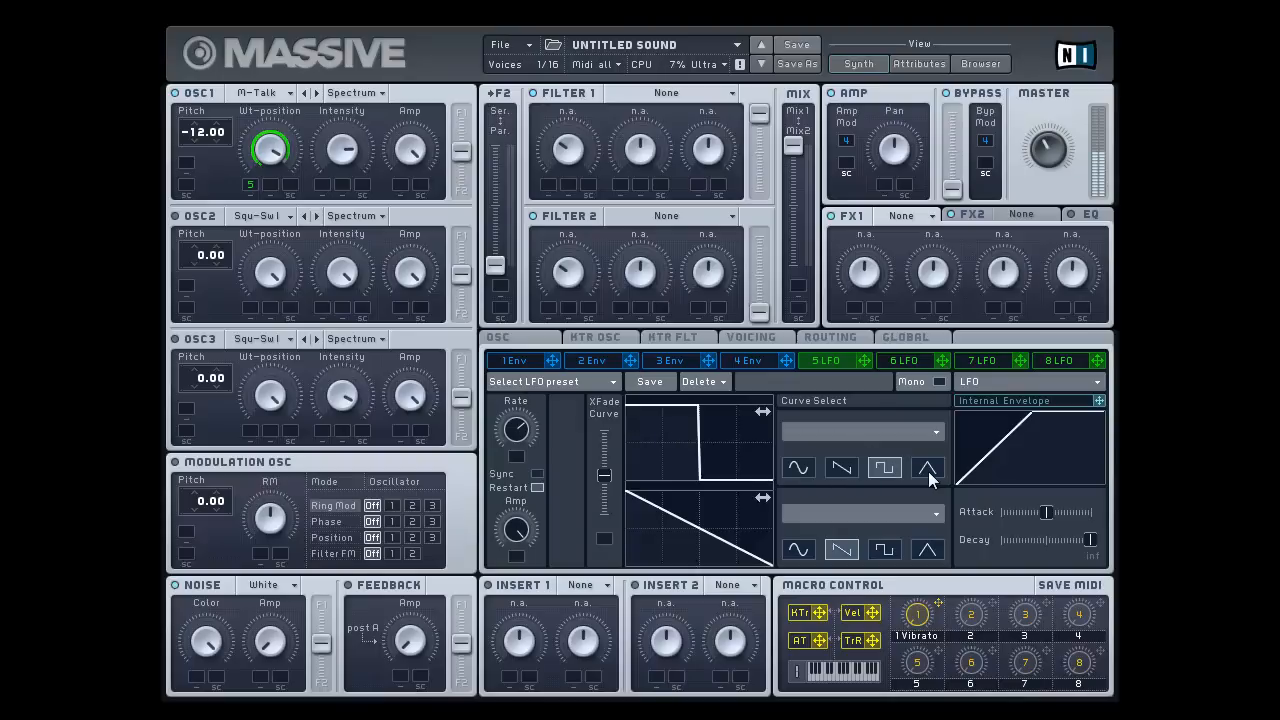
pyautogui.moveTo(515, 443); pyautogui.dragTo(520, 432)
# Set LFO 5's internal envelope to minimum attack and a medium decay.
pyautogui.moveTo(1043, 510); pyautogui.dragTo(1001, 511)
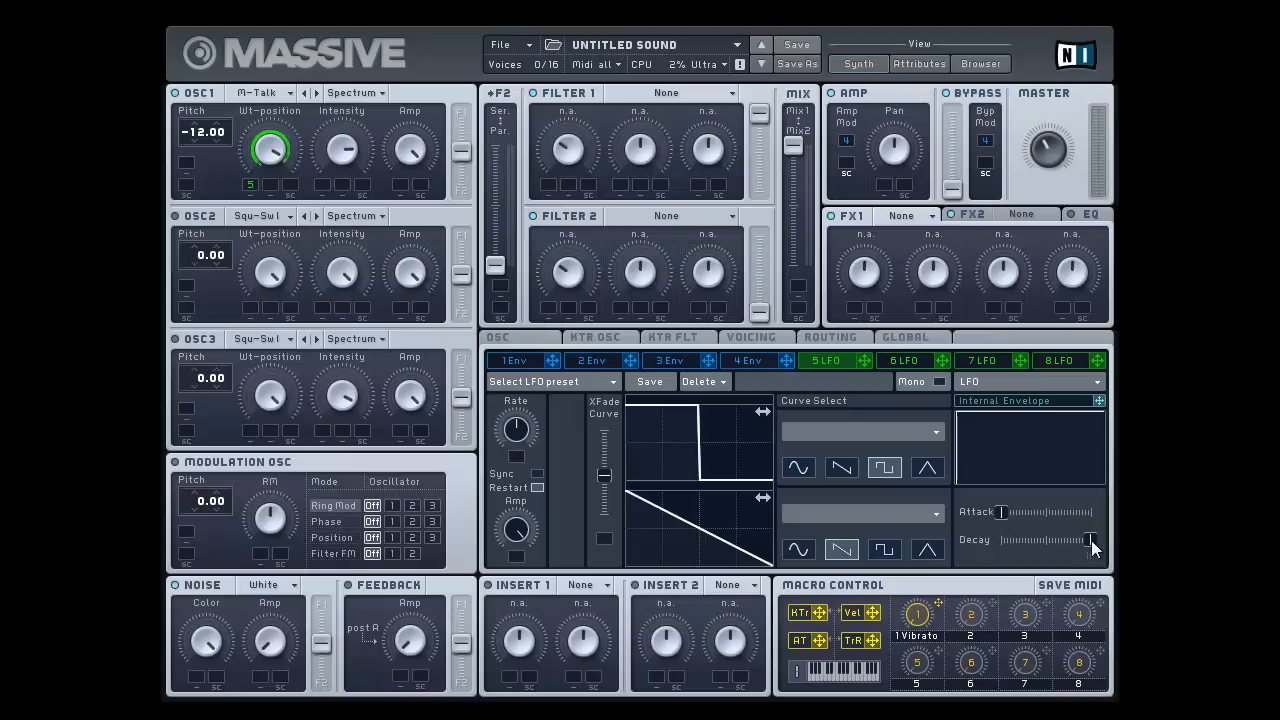
pyautogui.moveTo(1091, 540); pyautogui.dragTo(979, 530)
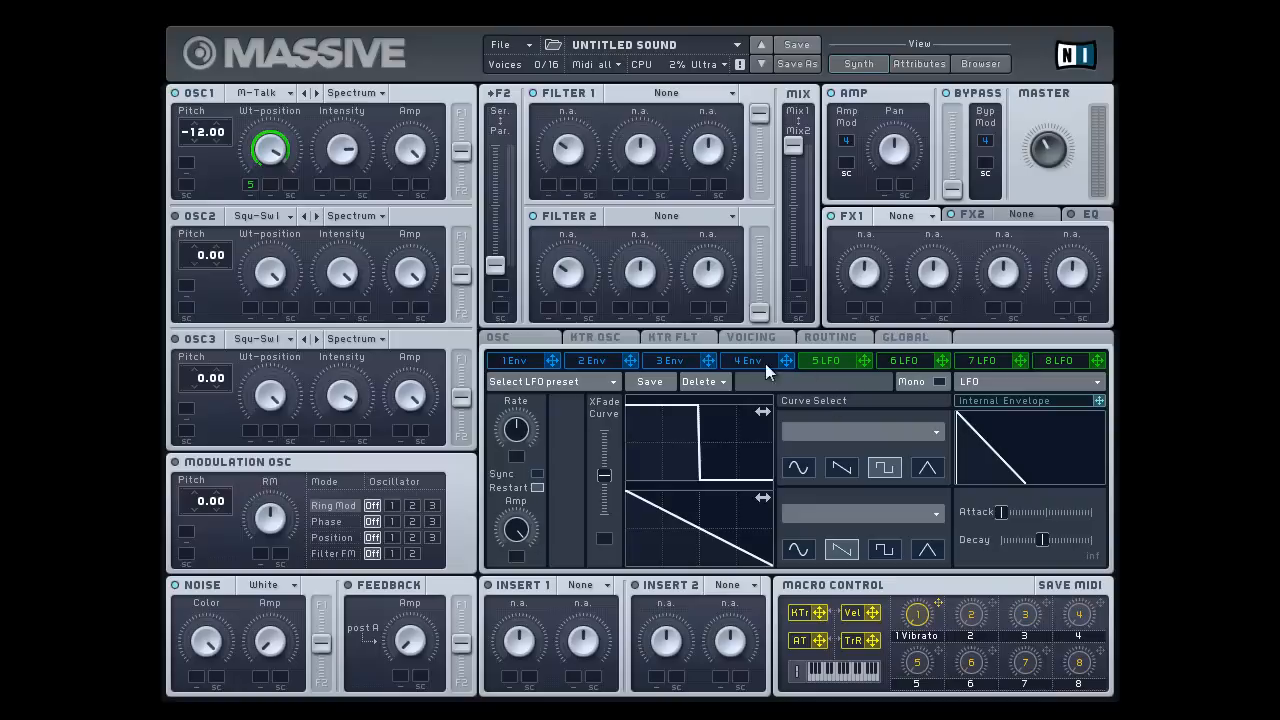
pyautogui.click(609, 382)
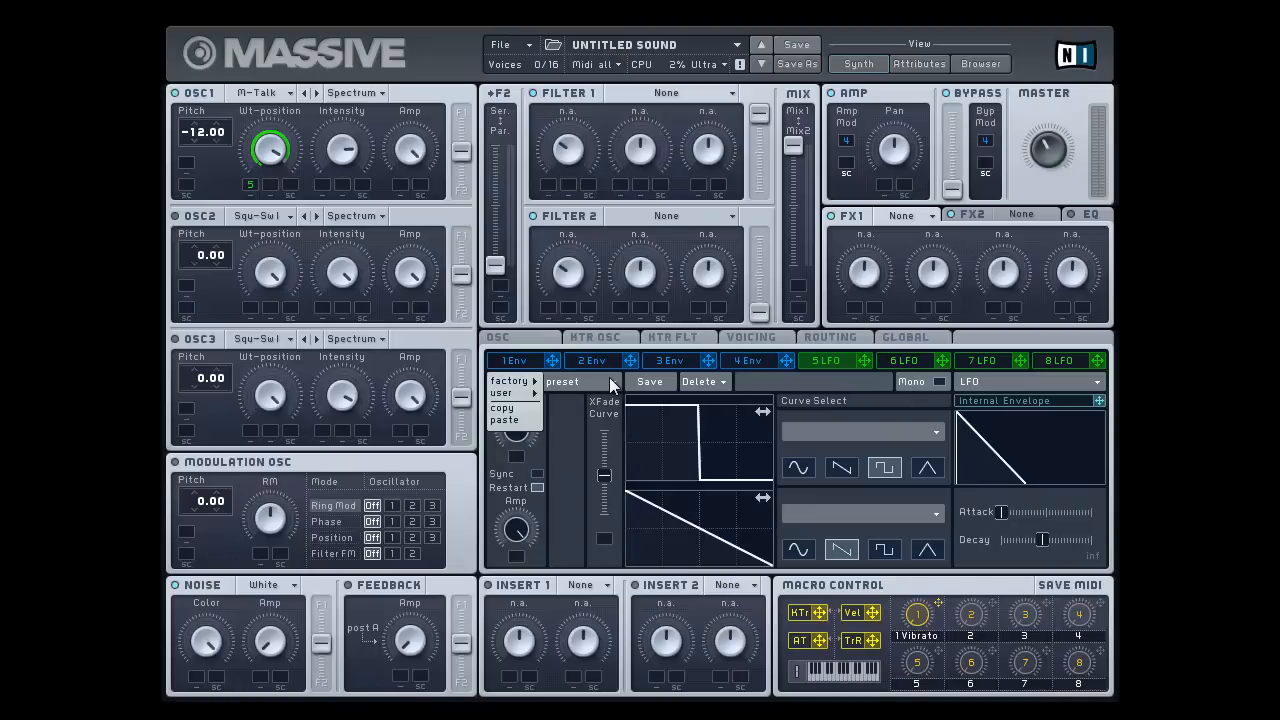
pyautogui.moveTo(506, 383)
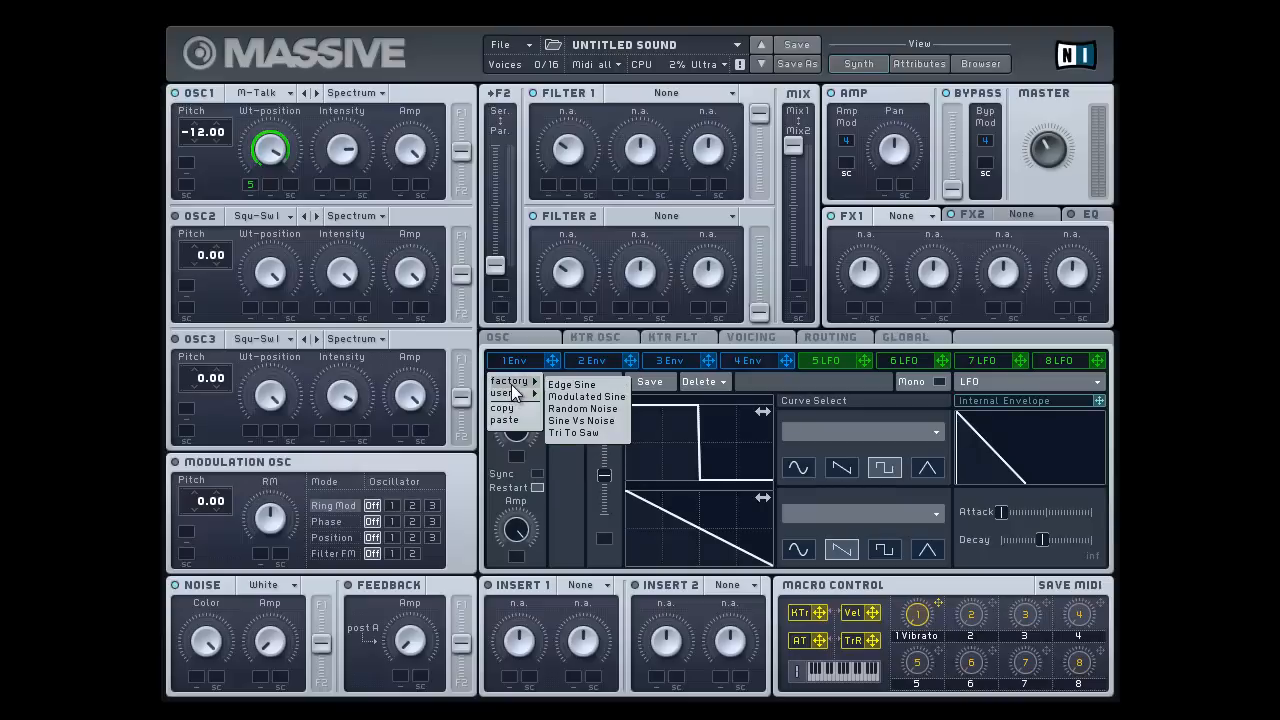
pyautogui.click(583, 466)
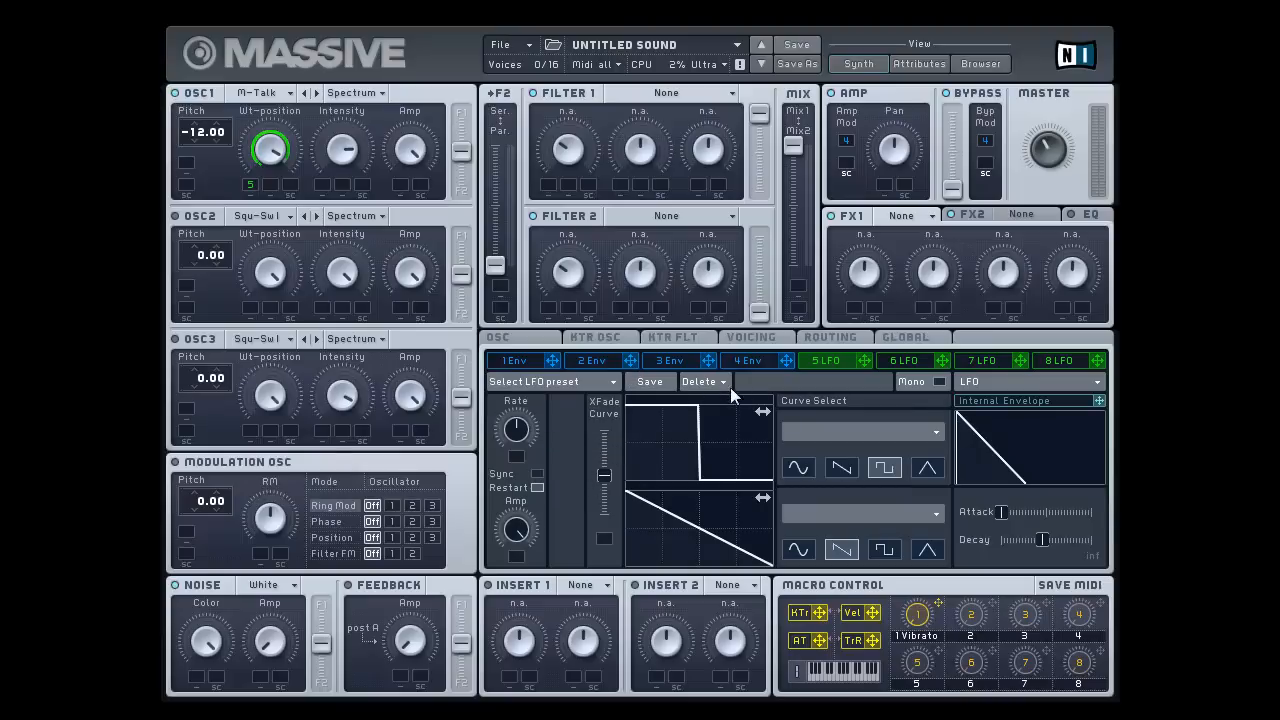
pyautogui.click(1002, 382)
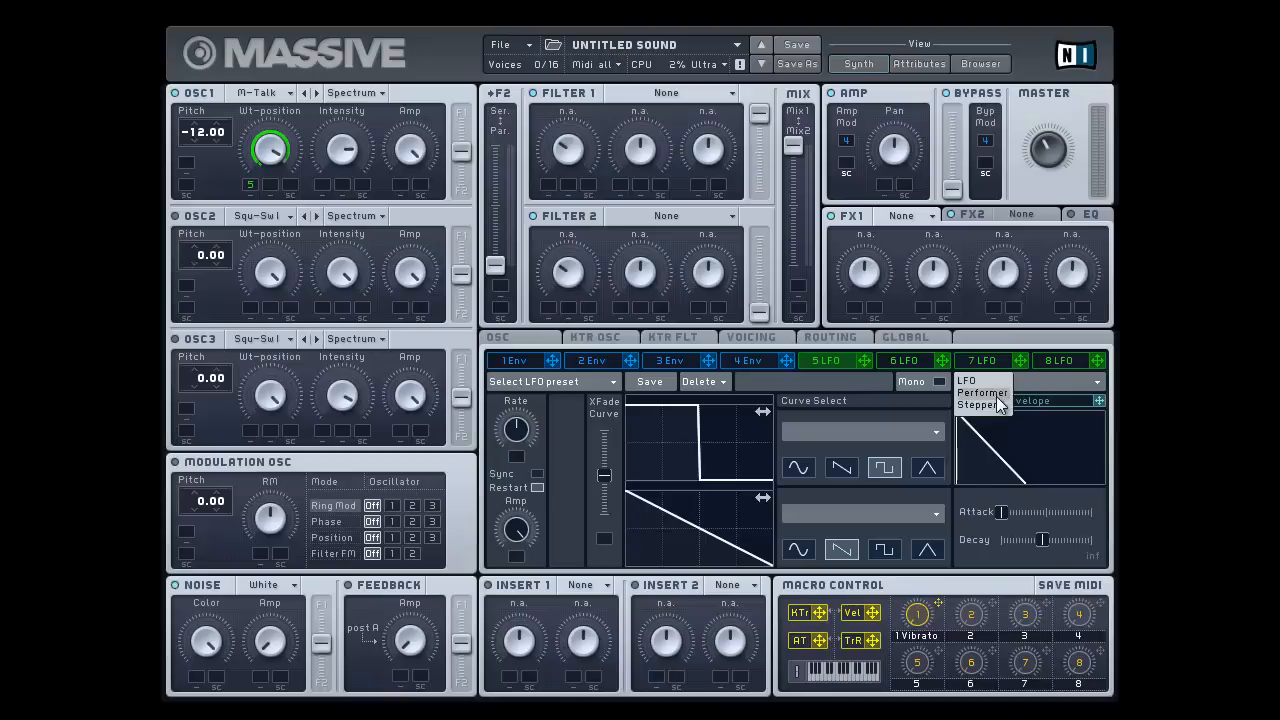
pyautogui.click(1032, 379)
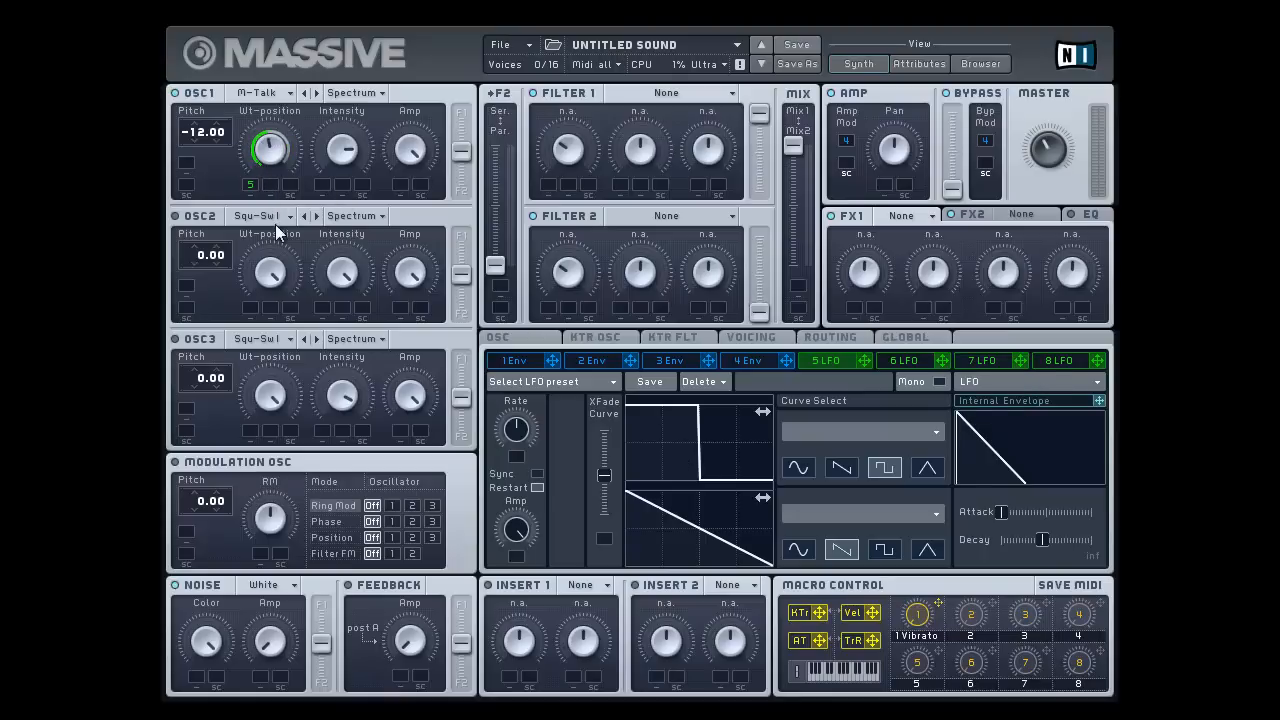
# Set Filter 1 to the Scream type.
pyautogui.click(689, 91)
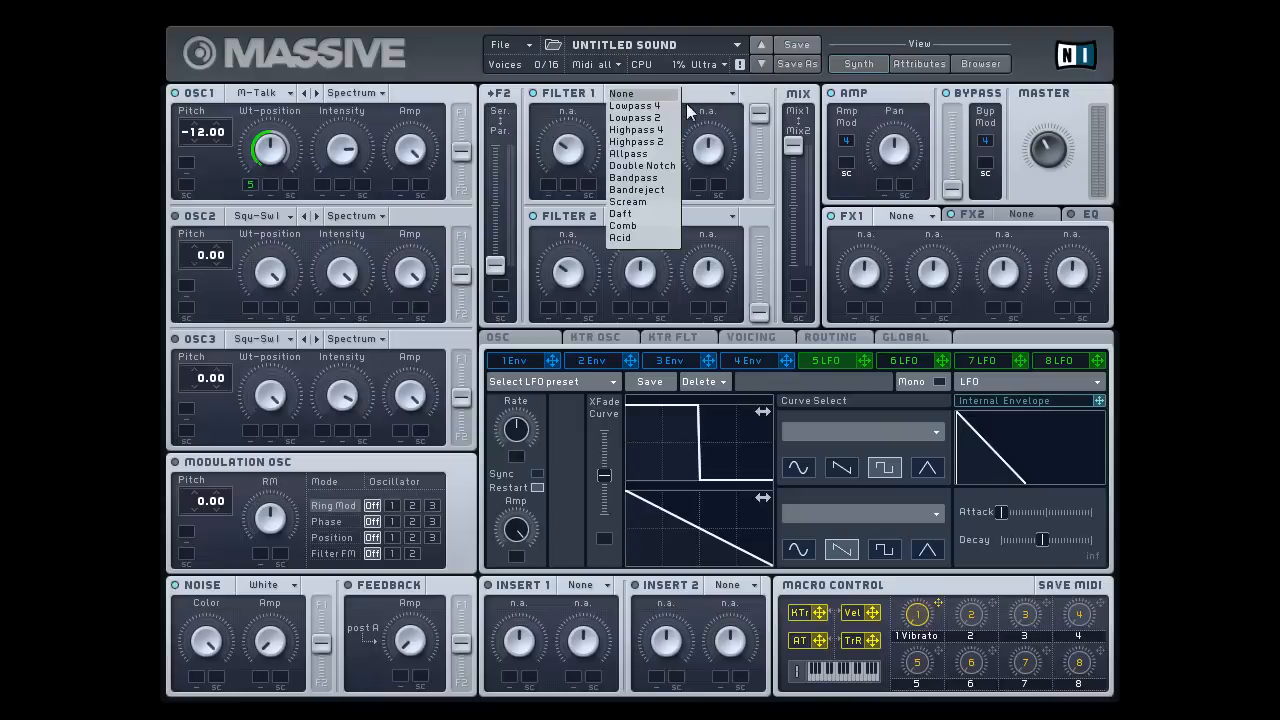
pyautogui.click(628, 202)
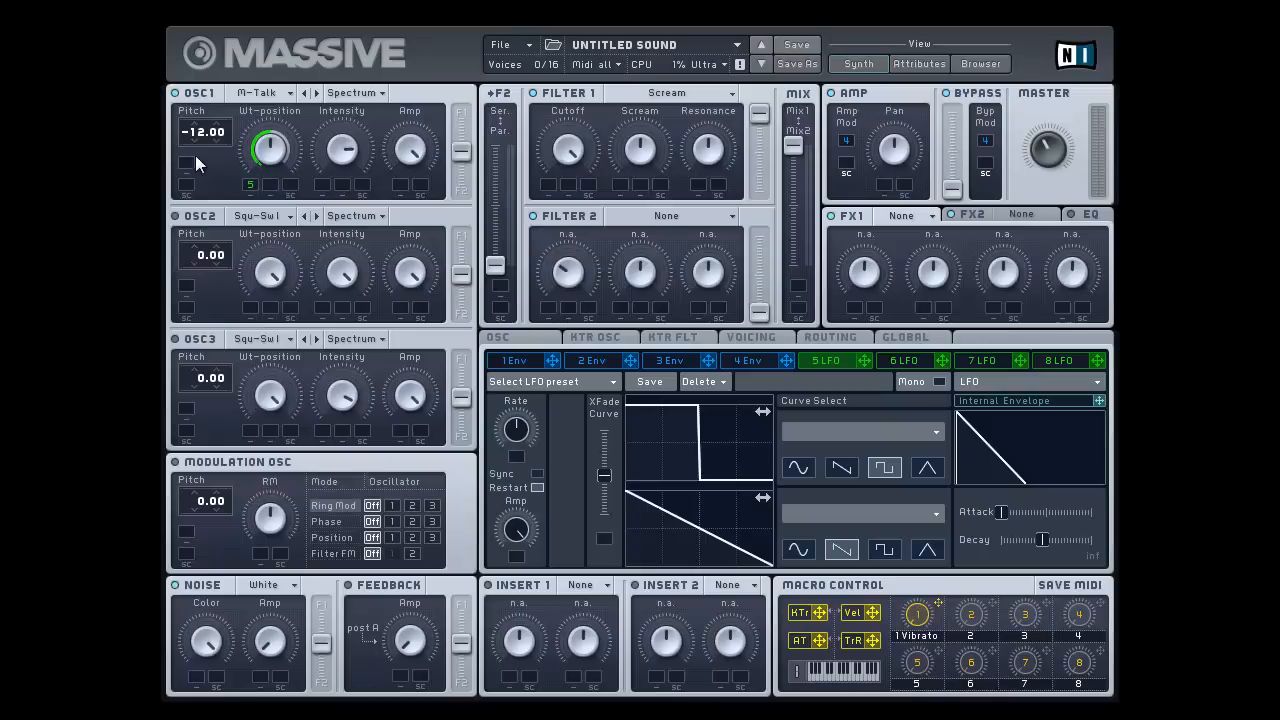
# Remove LFO 5 from oscillator 1's Wt-position and change the oscillator's wavetable to Screamer.
pyautogui.rightClick(250, 184)
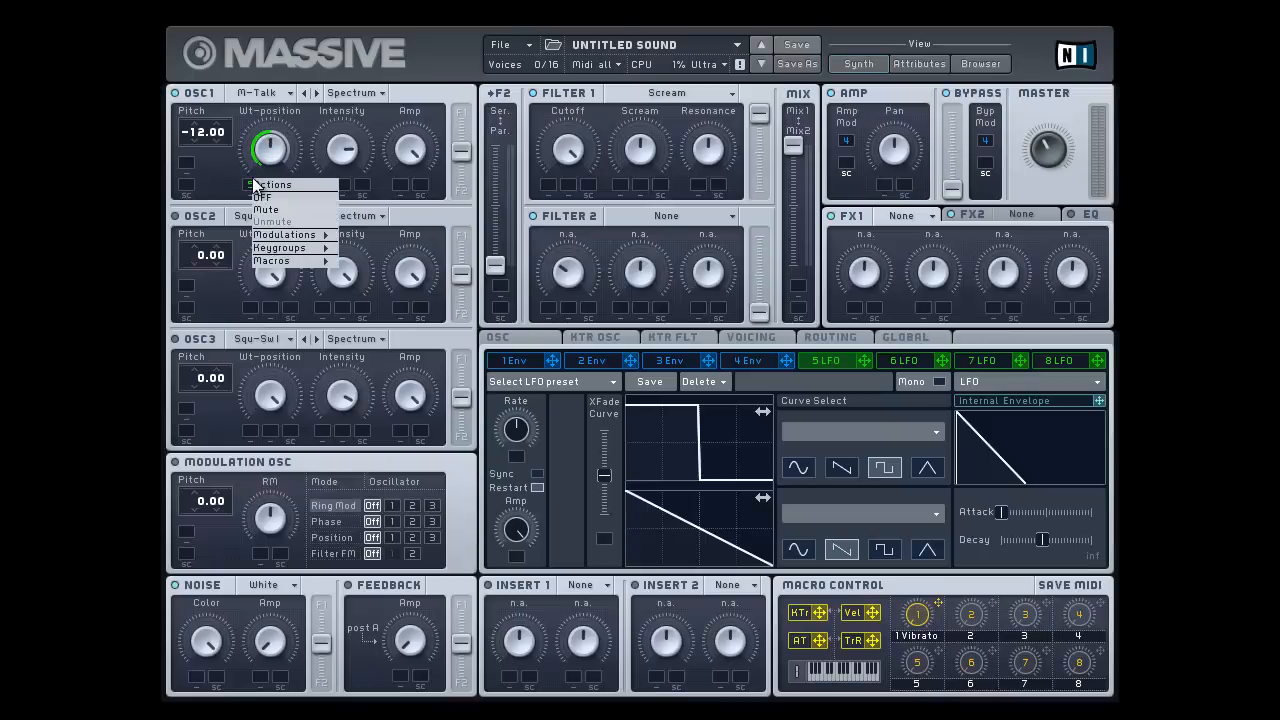
pyautogui.click(264, 188)
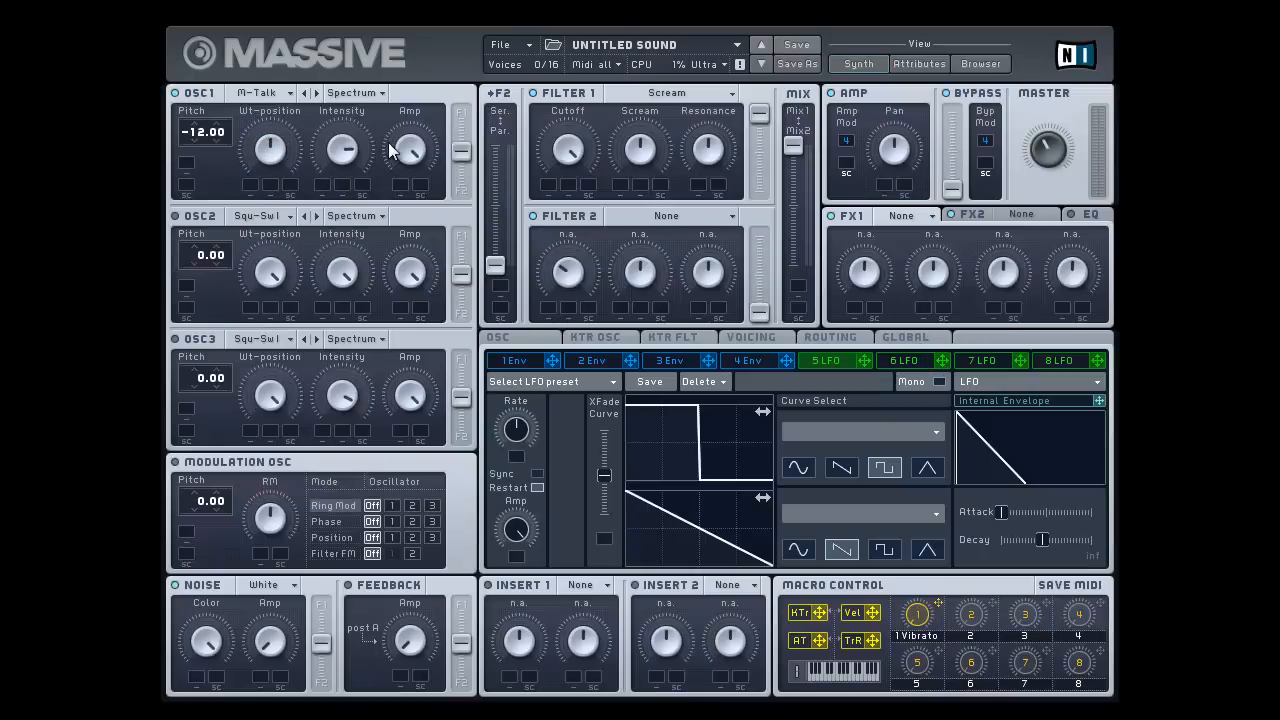
pyautogui.click(256, 93)
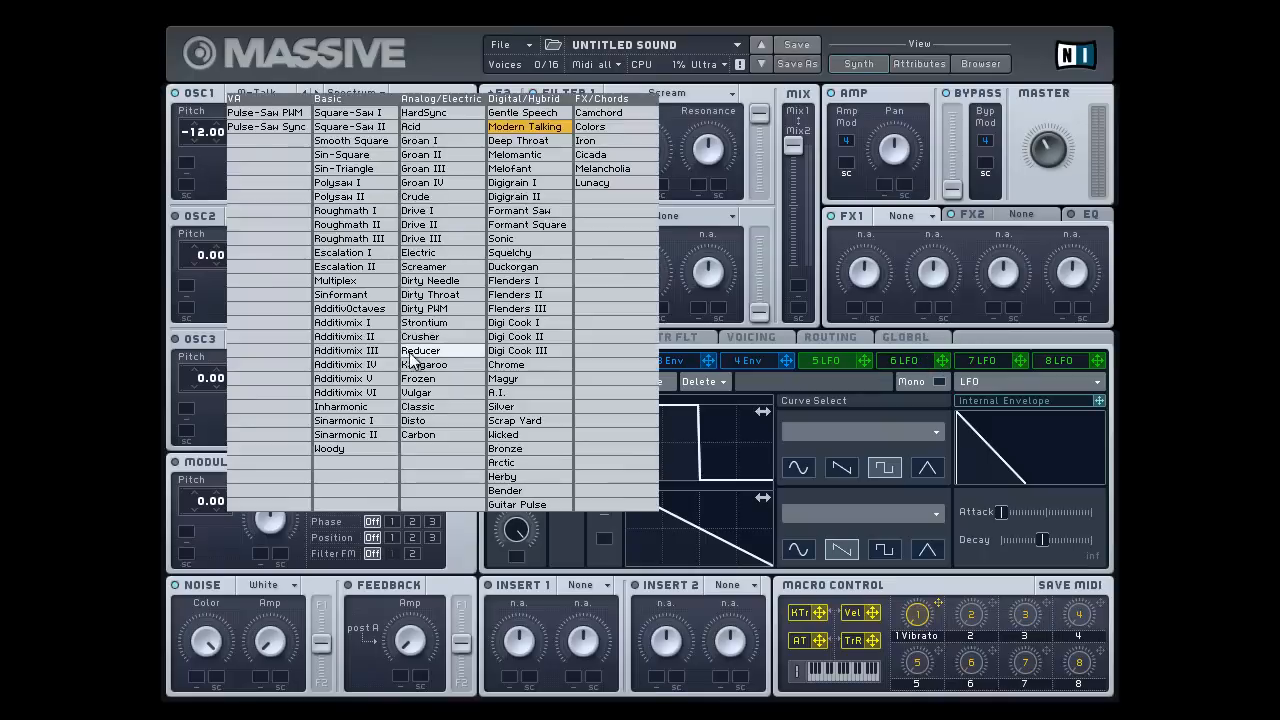
pyautogui.click(440, 268)
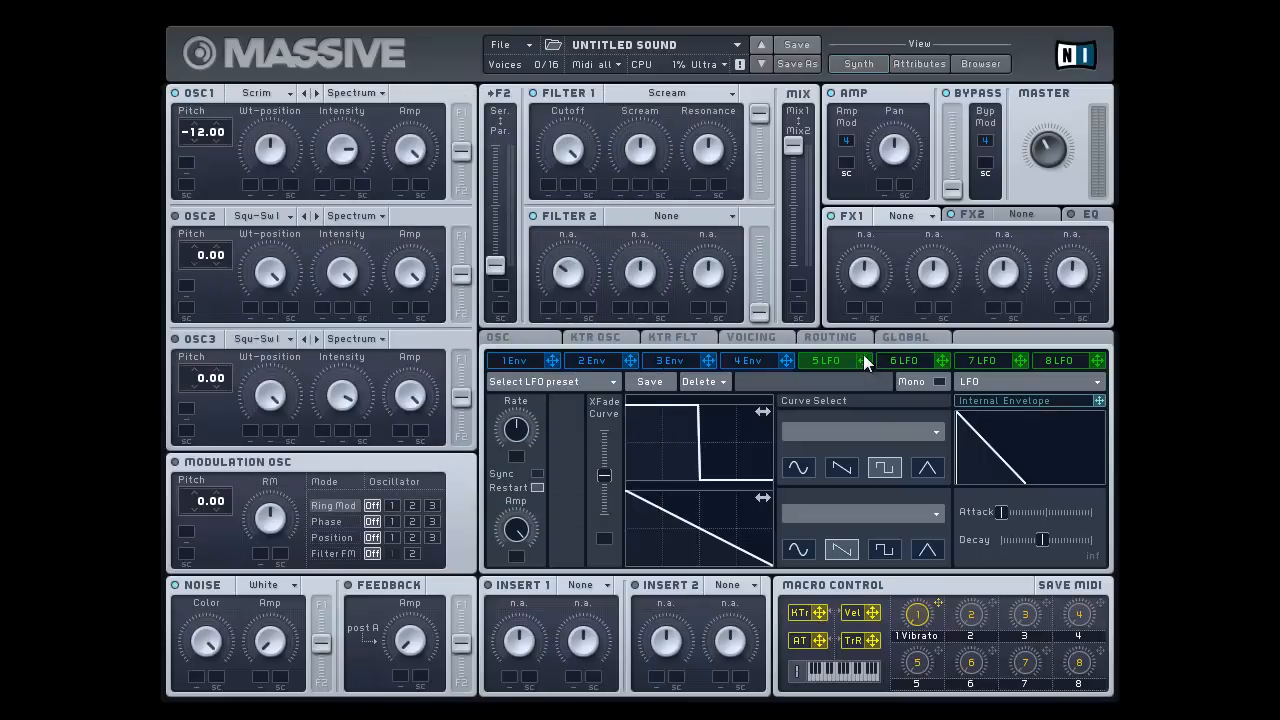
pyautogui.moveTo(864, 360); pyautogui.dragTo(543, 176)
pyautogui.rightClick(556, 187)
pyautogui.click(580, 190)
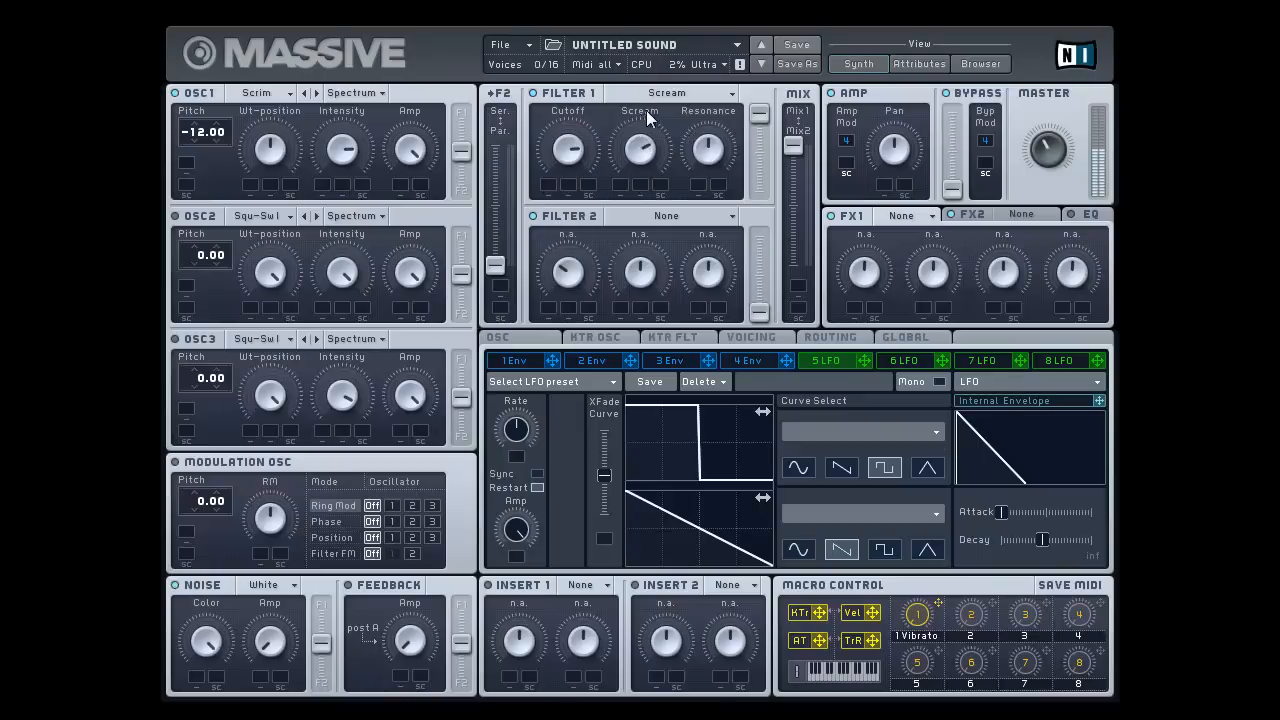
# Adjust Filter 1's Scream amount and assign LFO 5 to its Cutoff with a modulation range.
pyautogui.moveTo(650, 115); pyautogui.dragTo(708, 175)
pyautogui.moveTo(864, 360); pyautogui.dragTo(552, 220)
# Adjust LFO 5's rate, try tempo-synced ratios, and return it to free rate.
pyautogui.moveTo(516, 437); pyautogui.dragTo(529, 432)
pyautogui.click(539, 473)
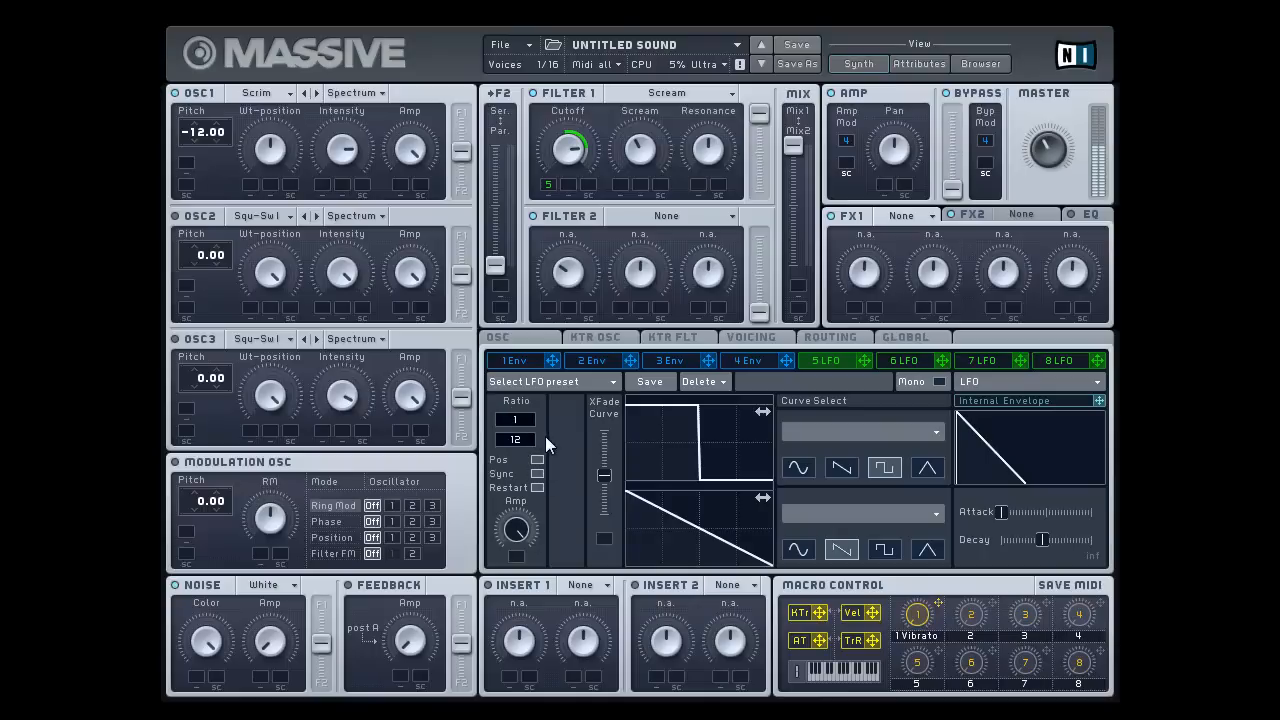
pyautogui.moveTo(518, 437); pyautogui.dragTo(524, 456)
pyautogui.click(536, 474)
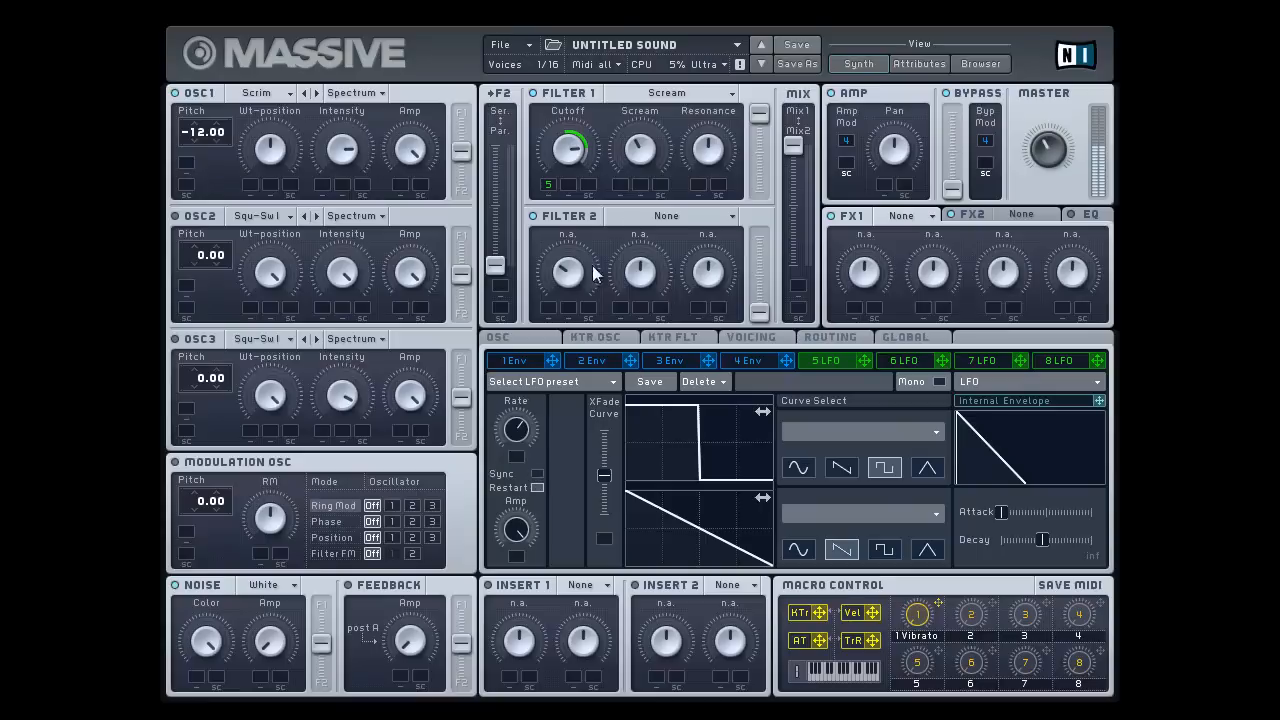
# Remove LFO 5 from Filter 1's Cutoff and assign it to Scream, adjusting the Scream amount.
pyautogui.rightClick(547, 186)
pyautogui.click(562, 194)
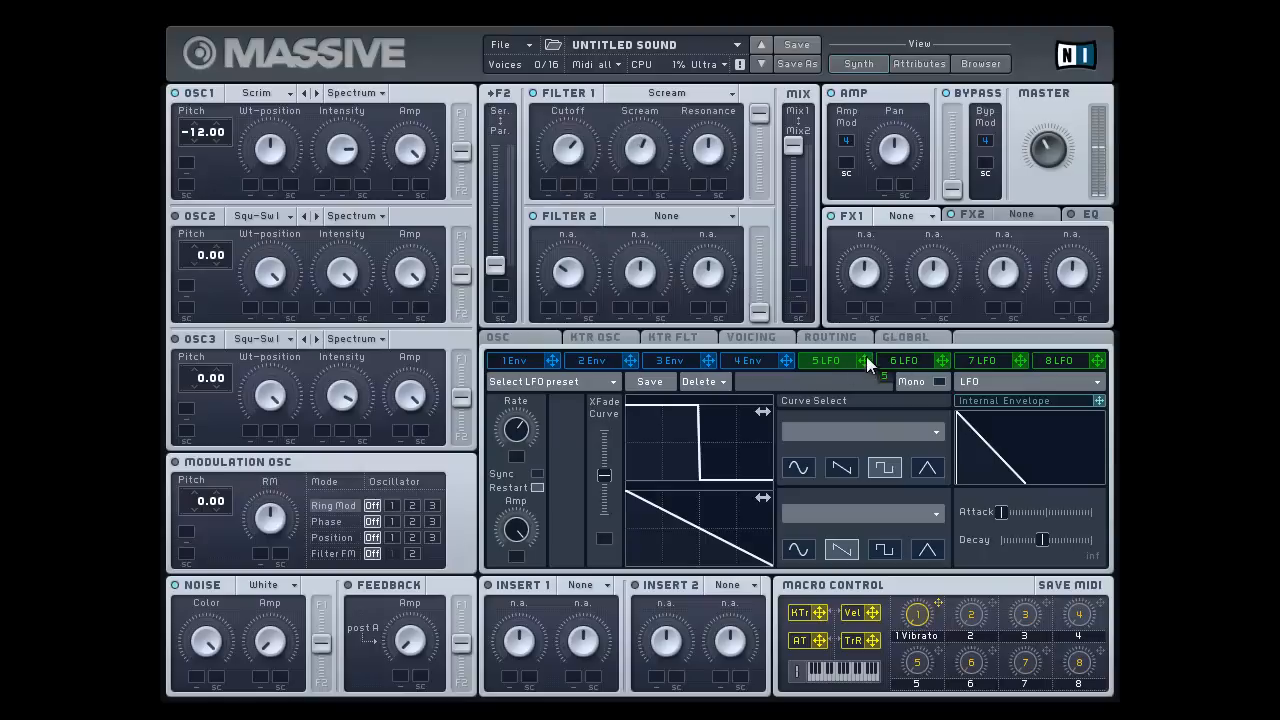
pyautogui.moveTo(866, 360); pyautogui.dragTo(620, 184)
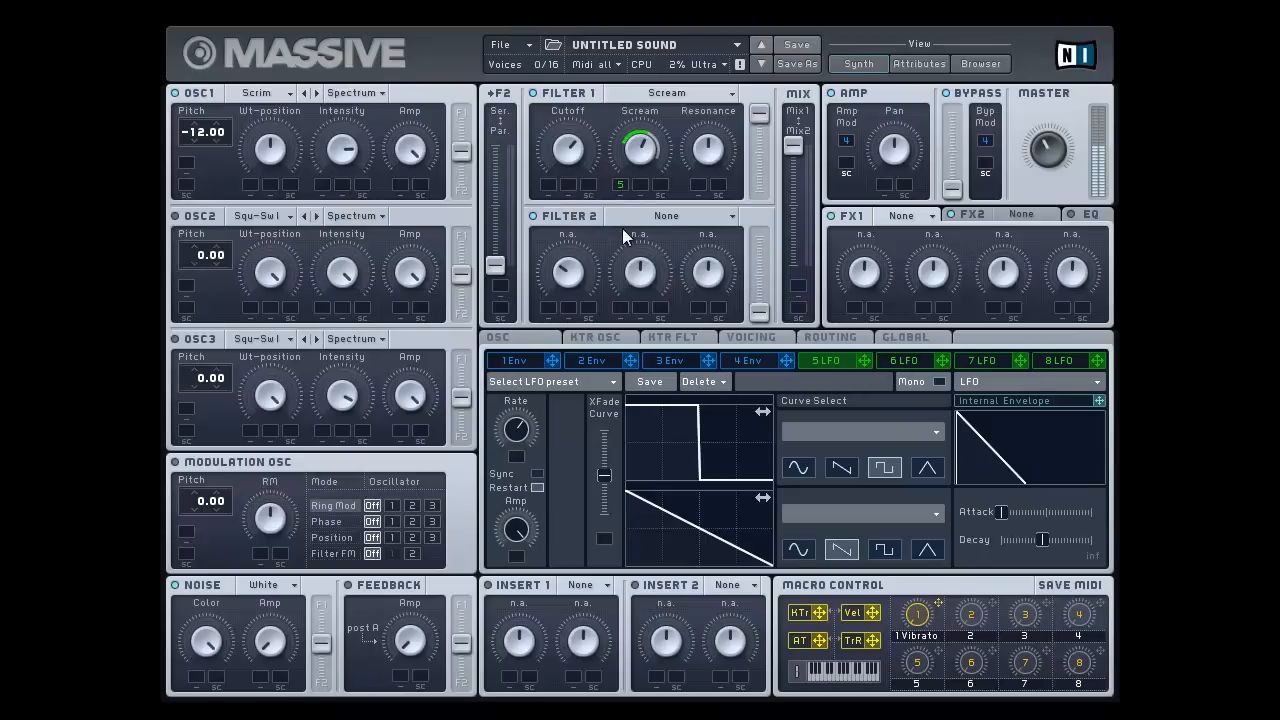
pyautogui.moveTo(640, 150); pyautogui.dragTo(639, 148)
# Switch LFO 5's first curve to a sine wave and remove the LFO from Filter 1's Scream.
pyautogui.click(788, 466)
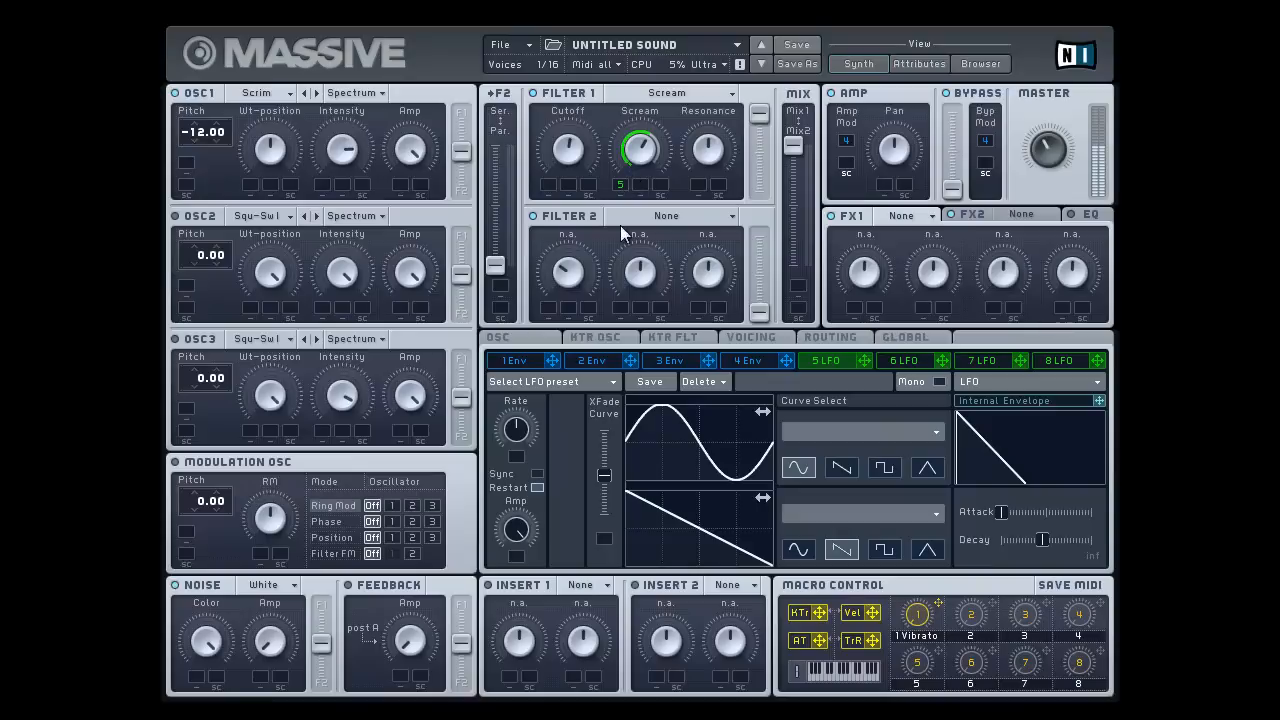
pyautogui.rightClick(621, 185)
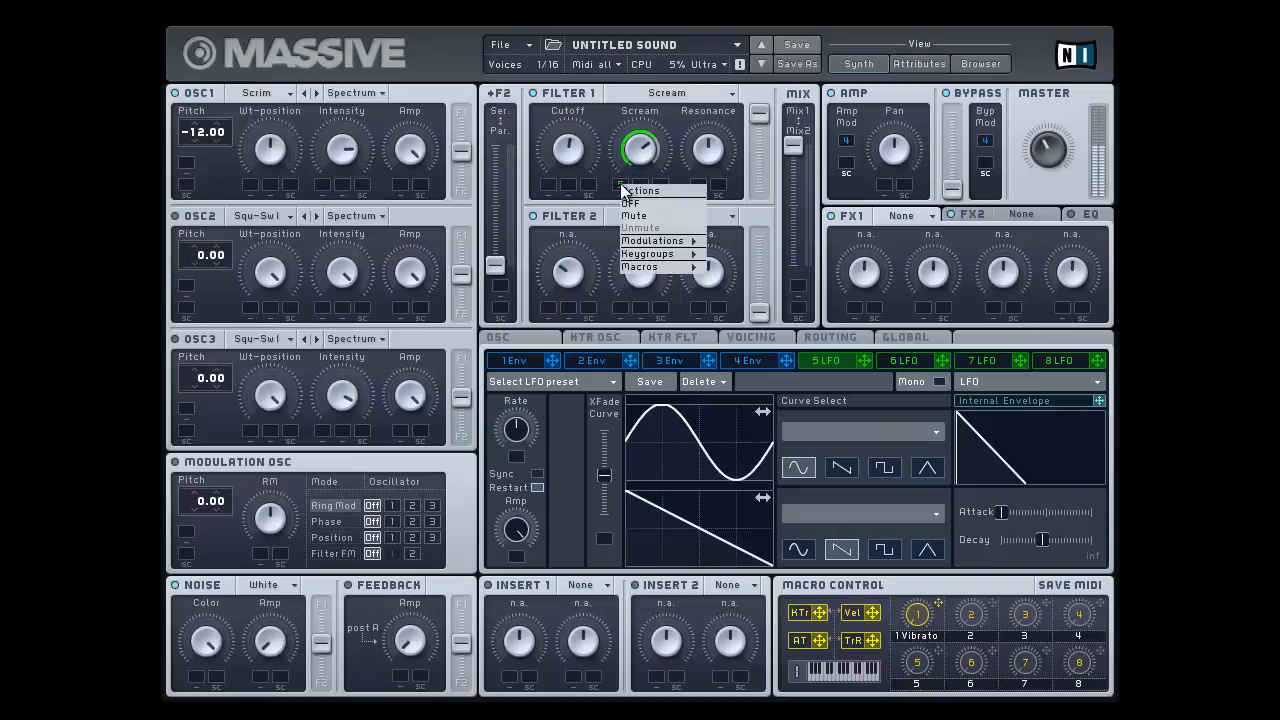
pyautogui.click(630, 204)
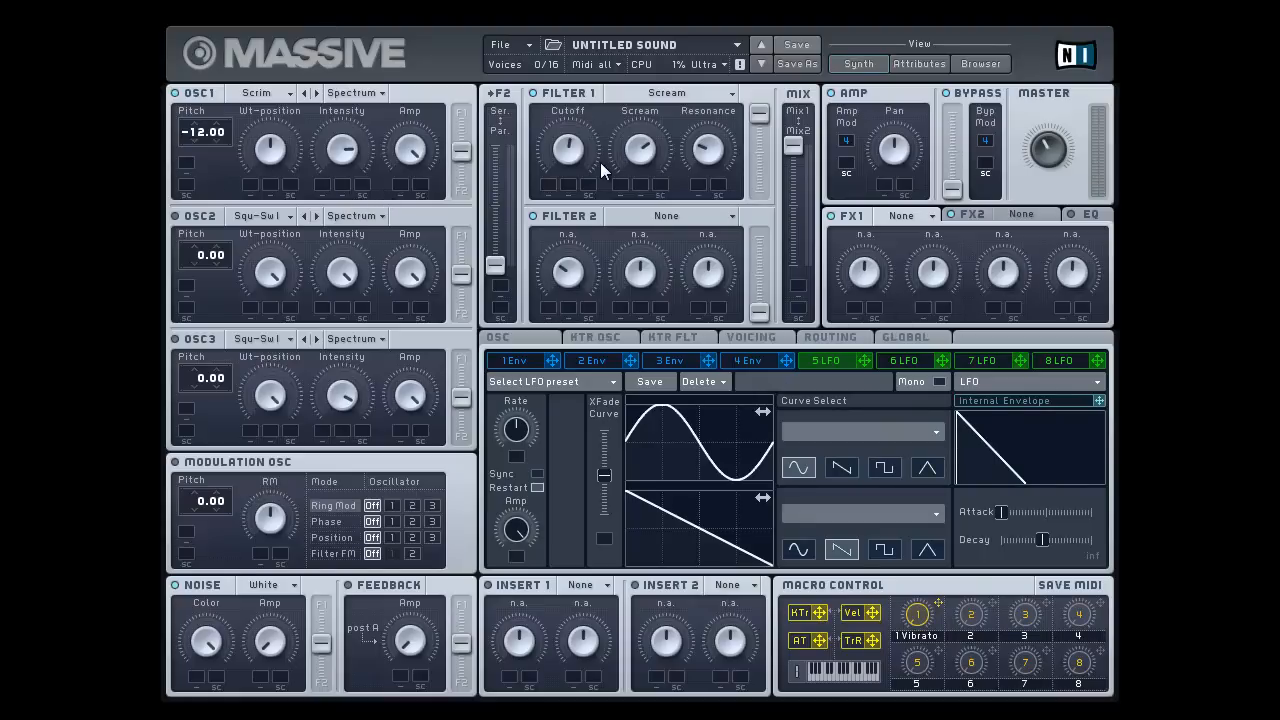
# Load the Sample & Hold effect into Insert 1.
pyautogui.click(919, 216)
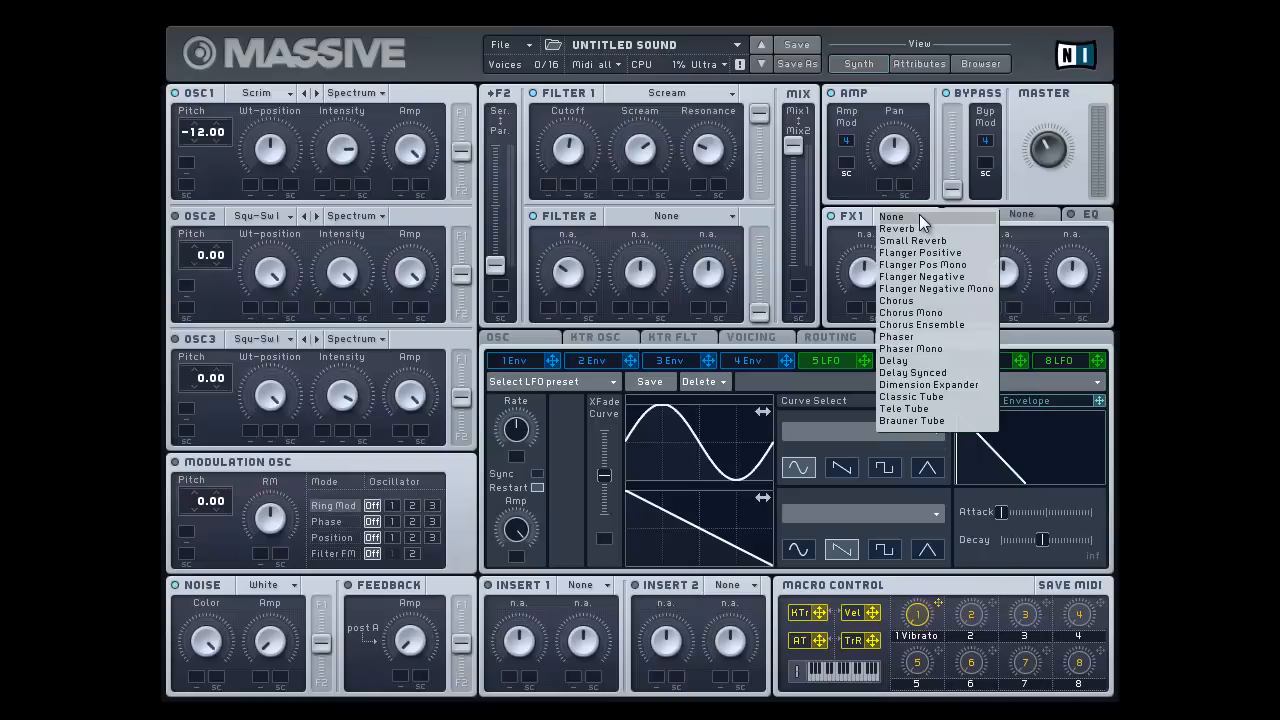
pyautogui.click(857, 238)
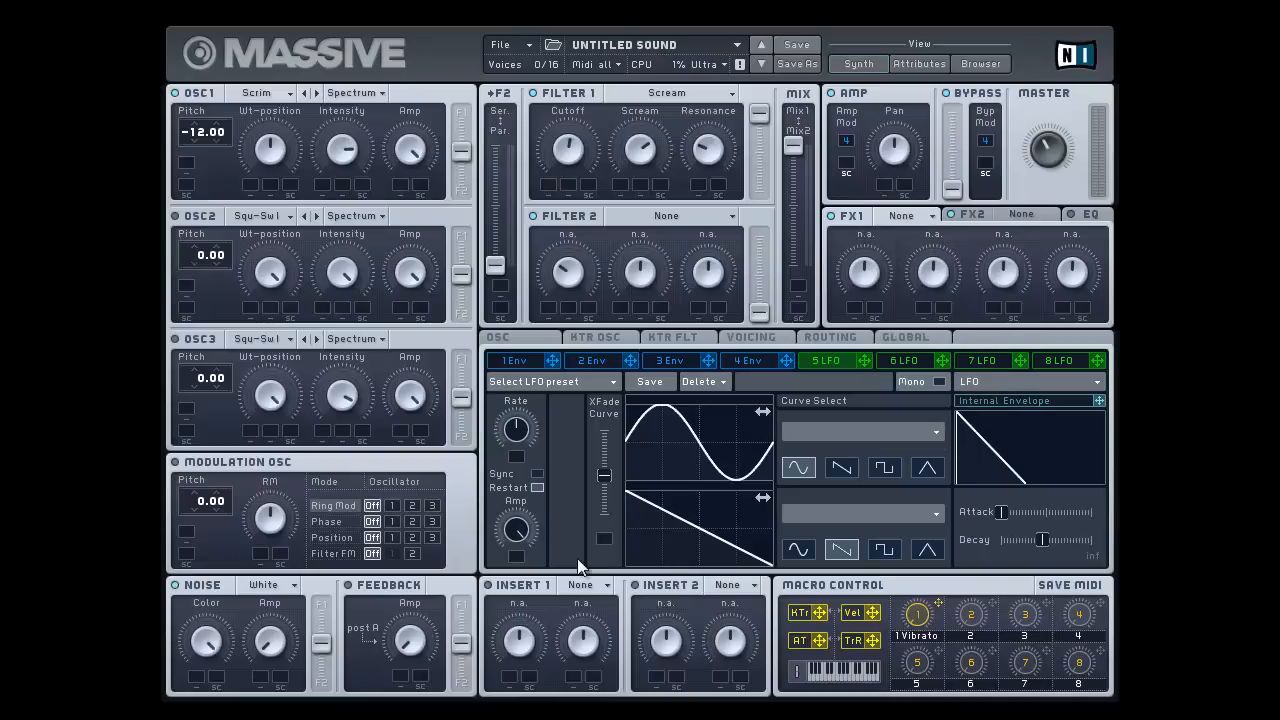
pyautogui.click(578, 586)
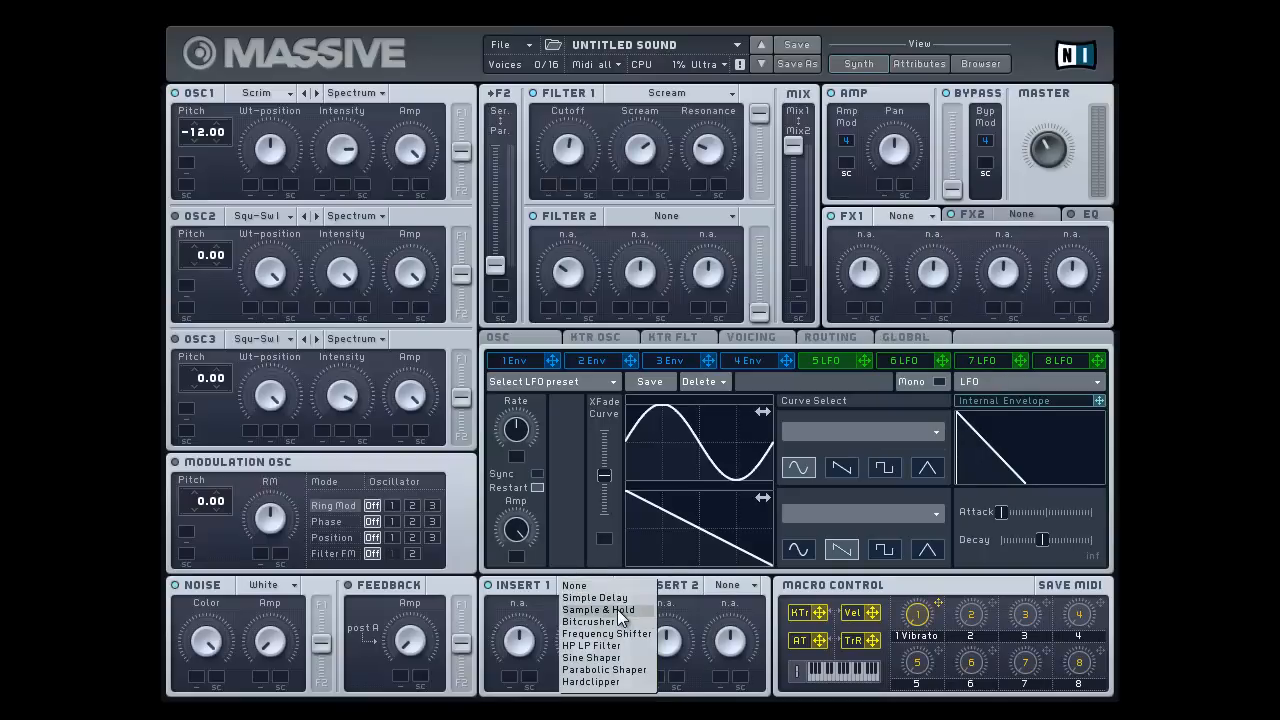
pyautogui.click(598, 609)
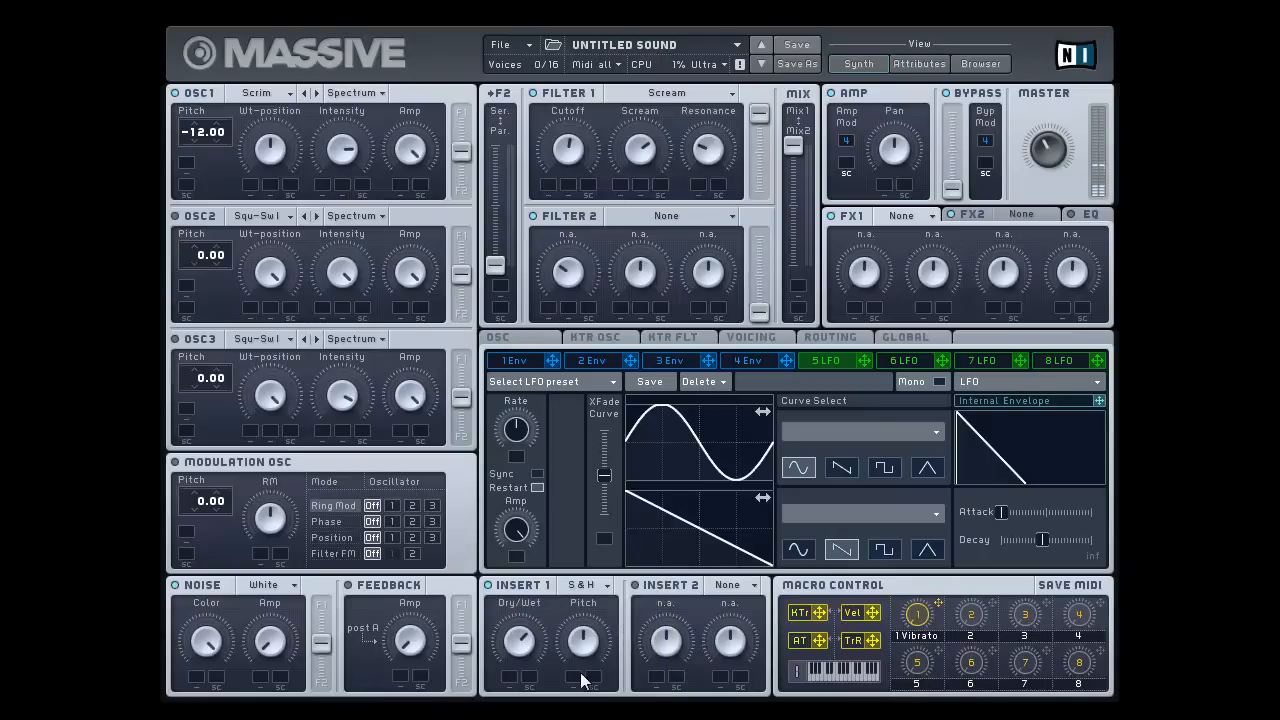
# Adjust Insert 1's Pitch and assign LFO 5 to it with a modulation range.
pyautogui.moveTo(583, 612)
pyautogui.mouseDown()
pyautogui.moveTo(589, 578)
pyautogui.moveTo(592, 590)
pyautogui.mouseUp()
pyautogui.moveTo(866, 362); pyautogui.dragTo(572, 697)
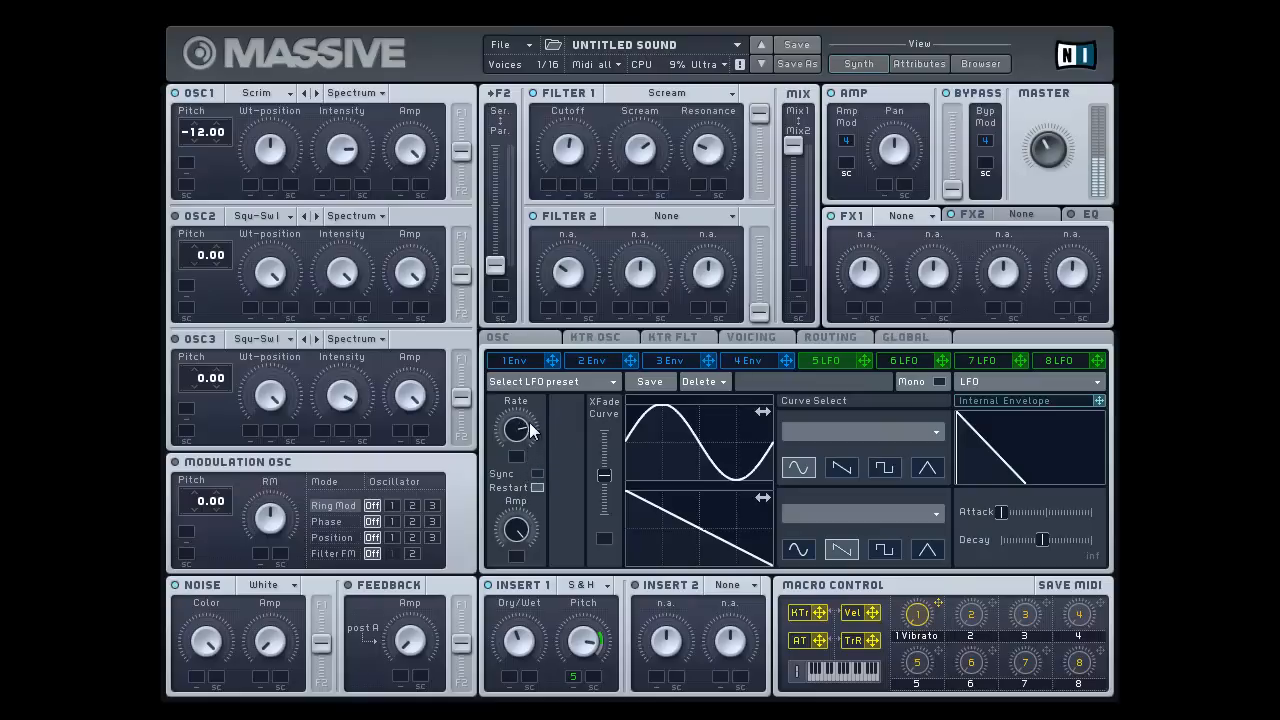
pyautogui.moveTo(577, 681); pyautogui.dragTo(577, 694)
# Remove LFO 5 from Insert 1's Pitch.
pyautogui.rightClick(577, 689)
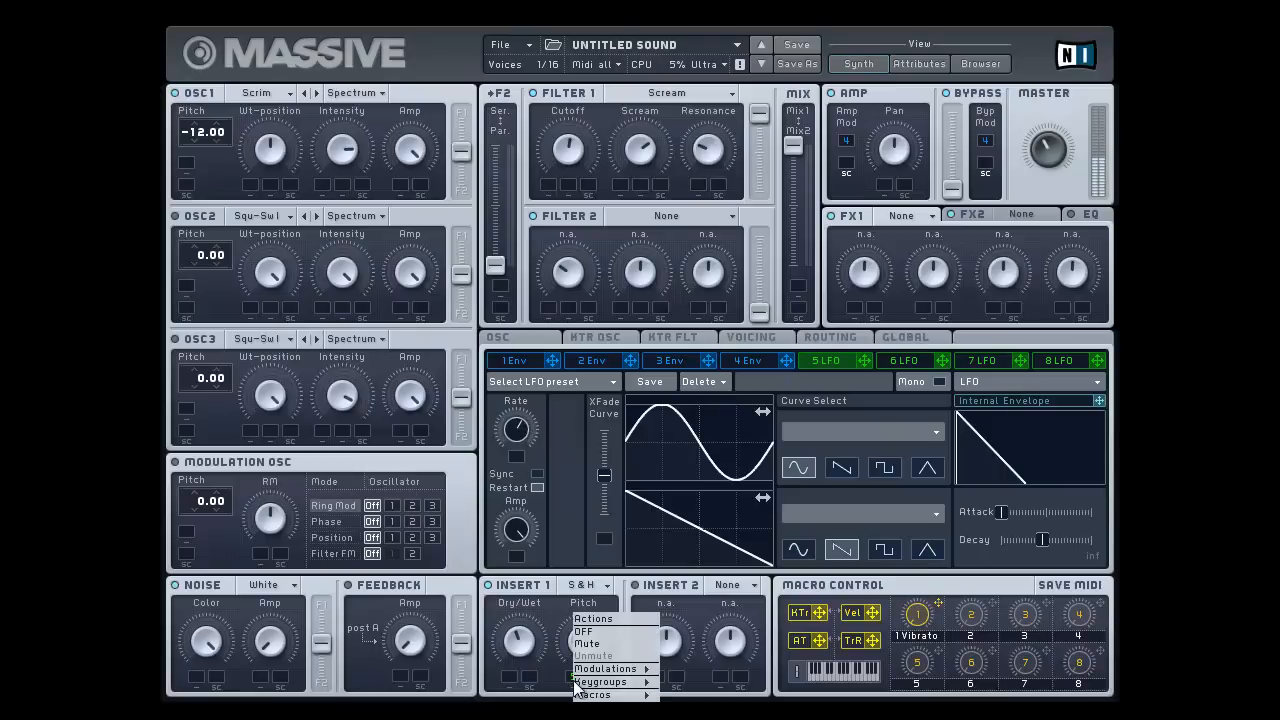
pyautogui.click(600, 626)
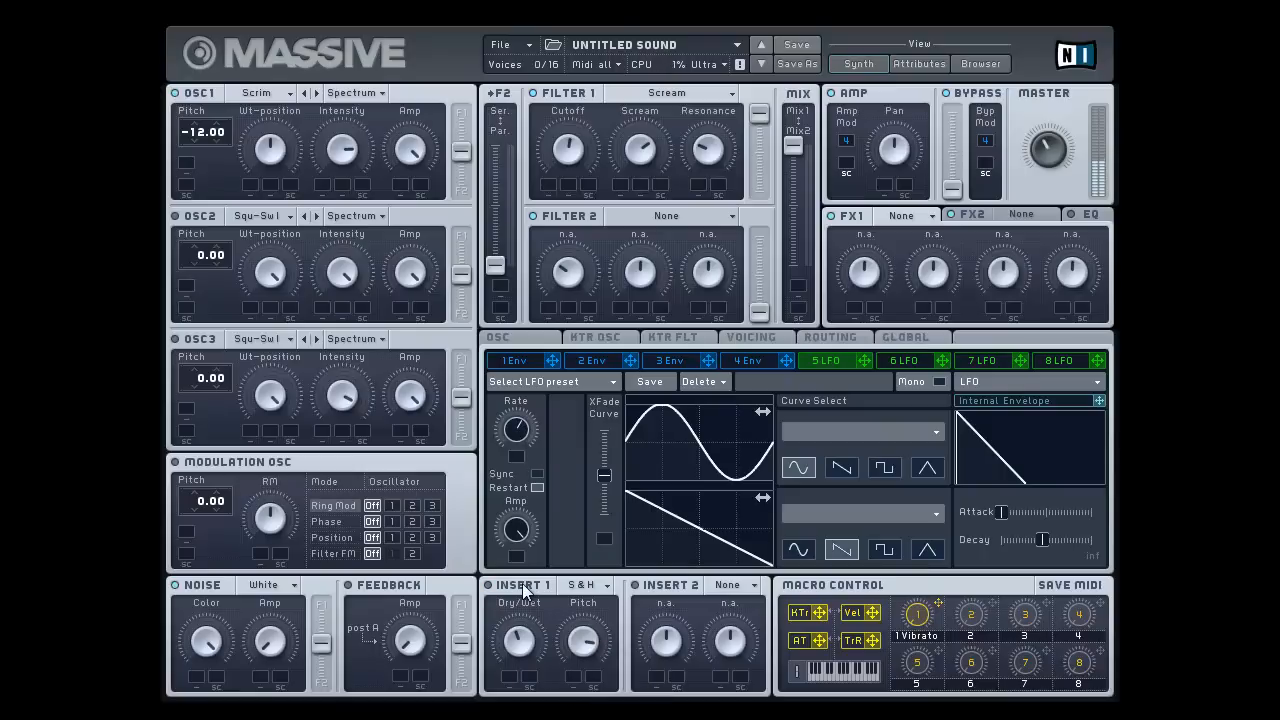
pyautogui.click(575, 592)
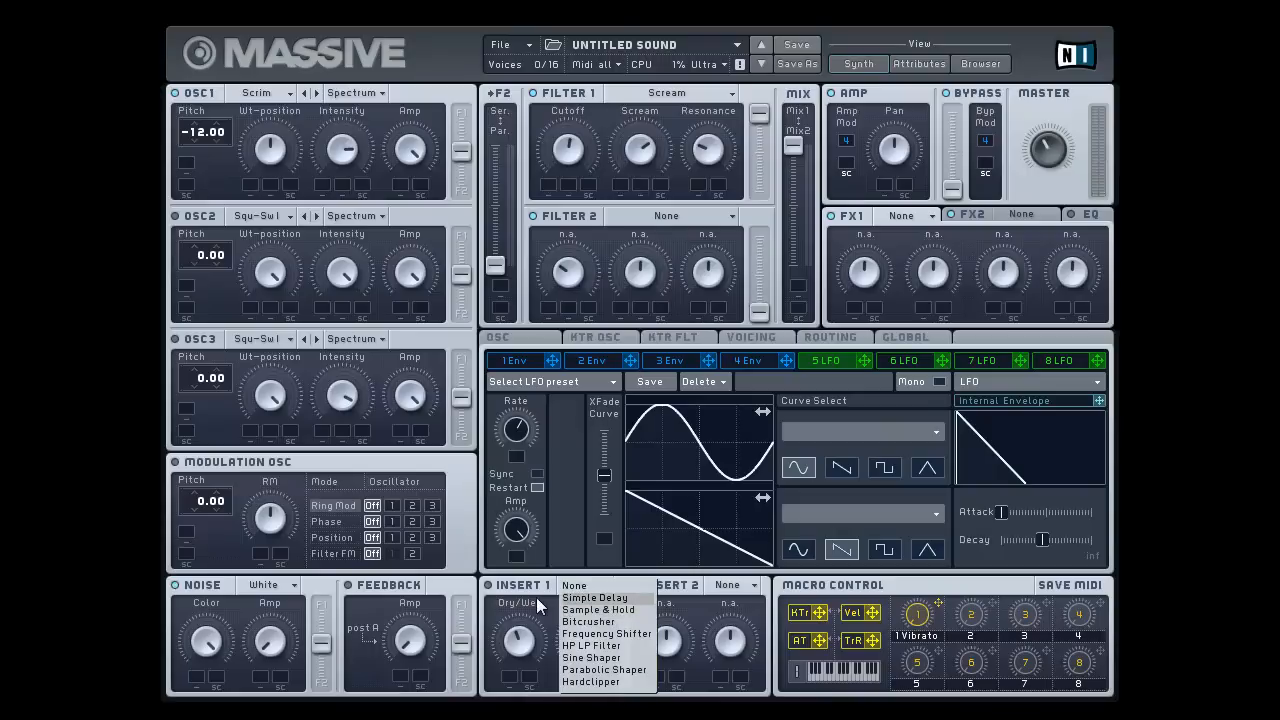
pyautogui.click(536, 597)
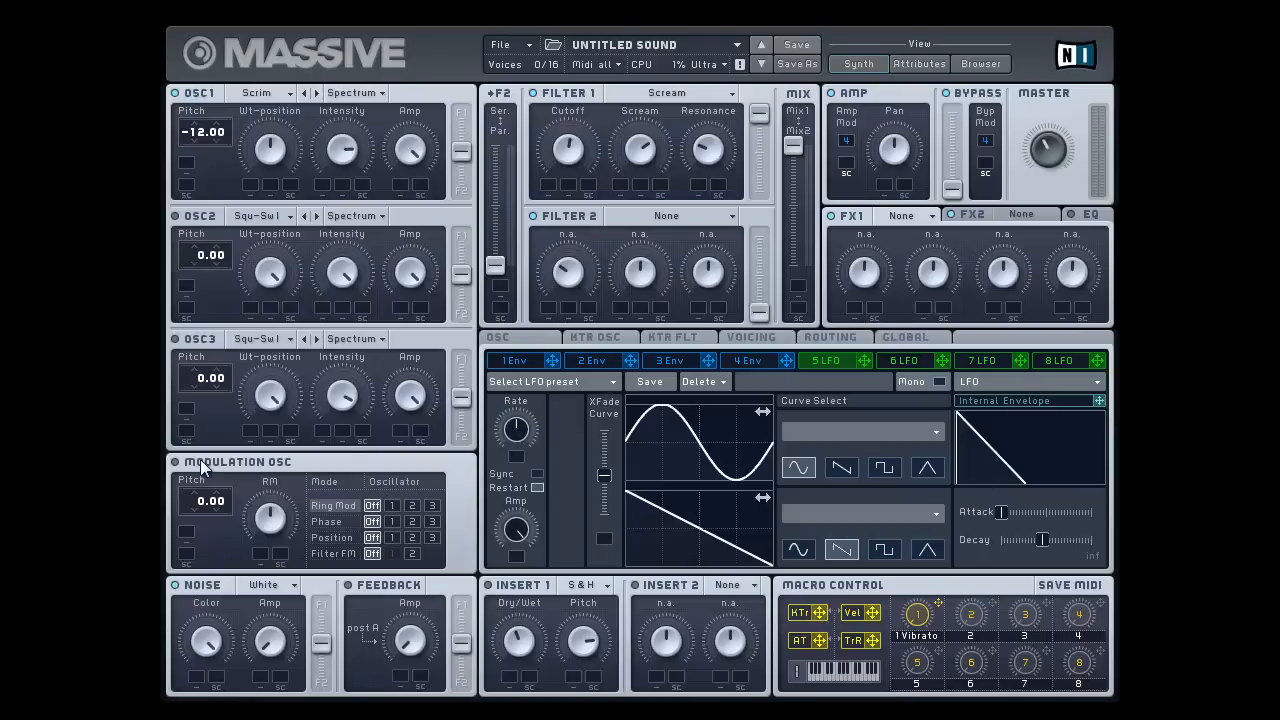
# Change oscillator 1's wavetable to Square-Saw II and turn on oscillator 2 with a reduced Amp level.
pyautogui.click(276, 92)
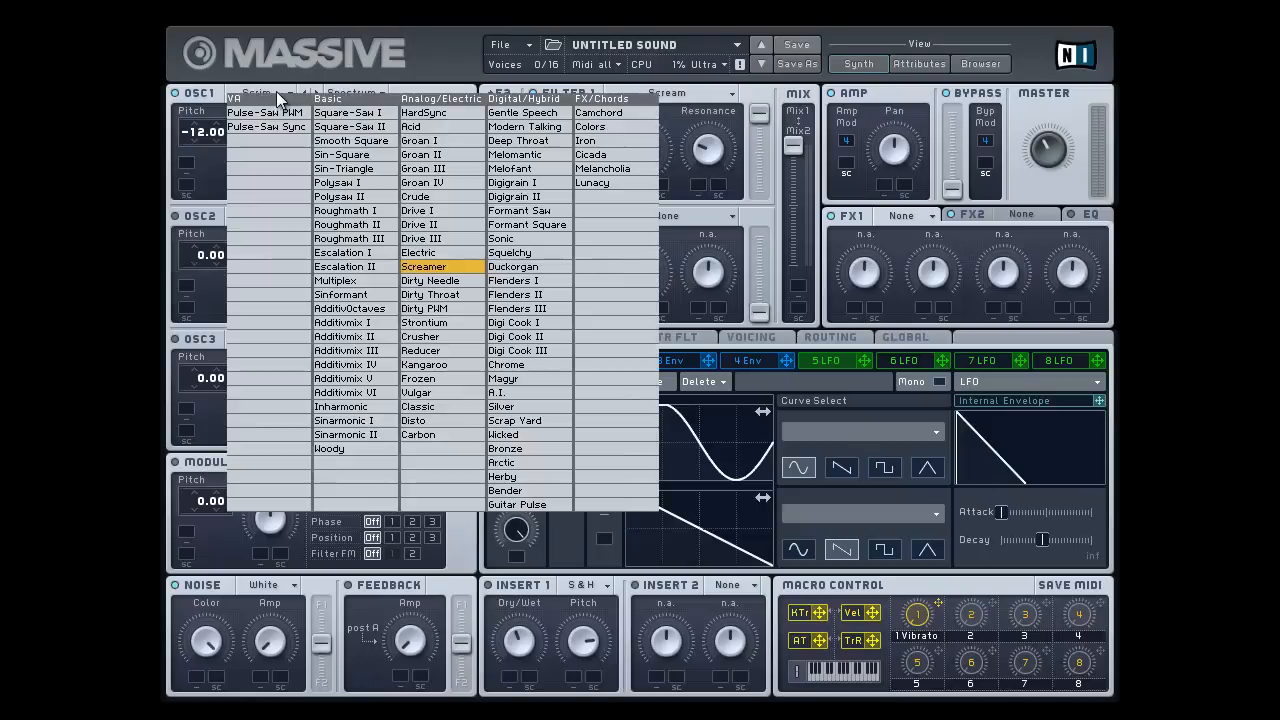
pyautogui.click(368, 127)
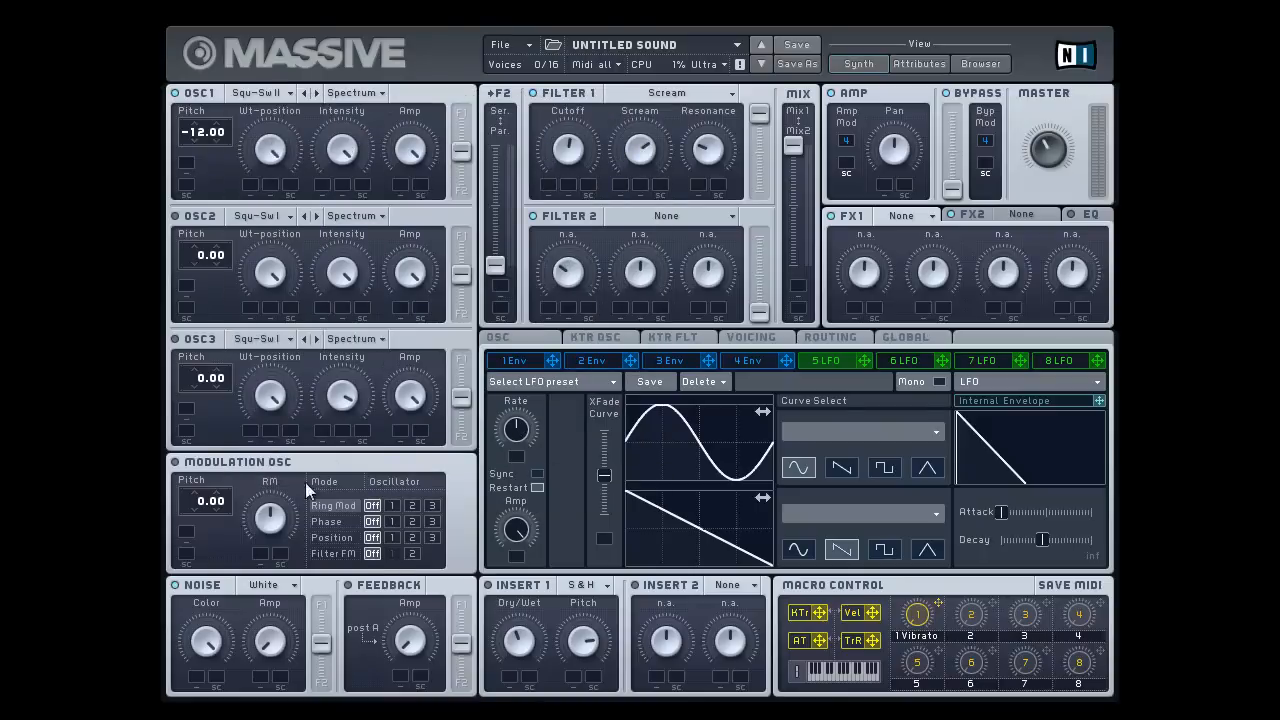
pyautogui.click(190, 218)
pyautogui.moveTo(405, 266); pyautogui.dragTo(428, 350)
# Set the modulation oscillator to phase-modulate oscillator 1 at pitch 12.00, with LFO 5 assigned to the Phase amount.
pyautogui.click(410, 521)
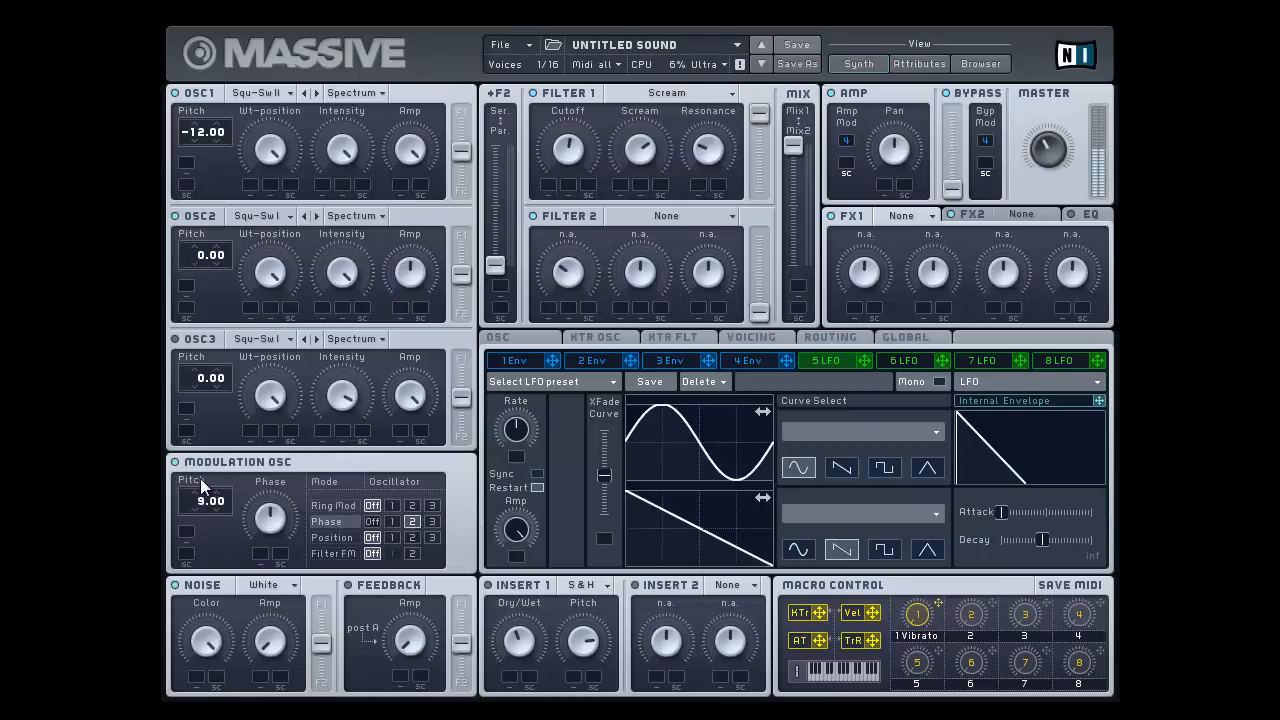
pyautogui.moveTo(200, 478); pyautogui.dragTo(200, 475)
pyautogui.moveTo(866, 360); pyautogui.dragTo(260, 553)
pyautogui.click(393, 521)
pyautogui.moveTo(265, 555); pyautogui.dragTo(262, 608)
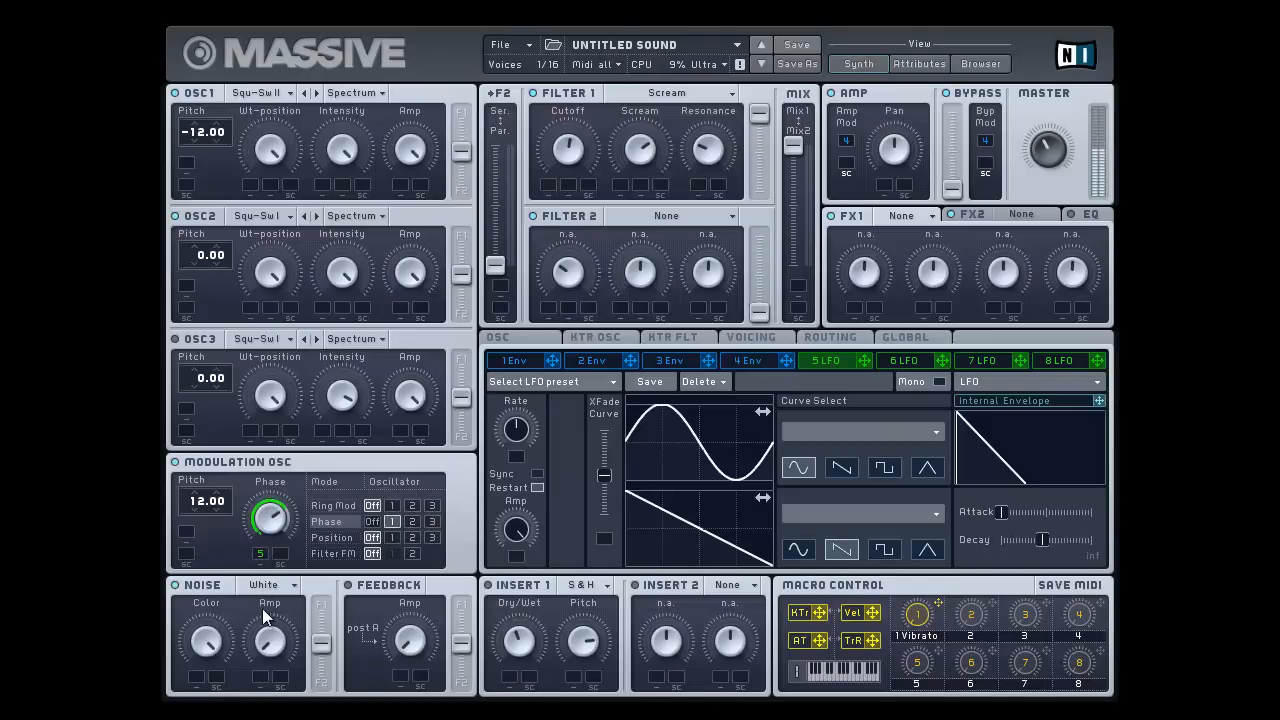
# Try ring modulation on oscillator 1 with the modulation oscillator's pitch at -12.00.
pyautogui.moveTo(202, 499); pyautogui.dragTo(200, 544)
pyautogui.click(411, 505)
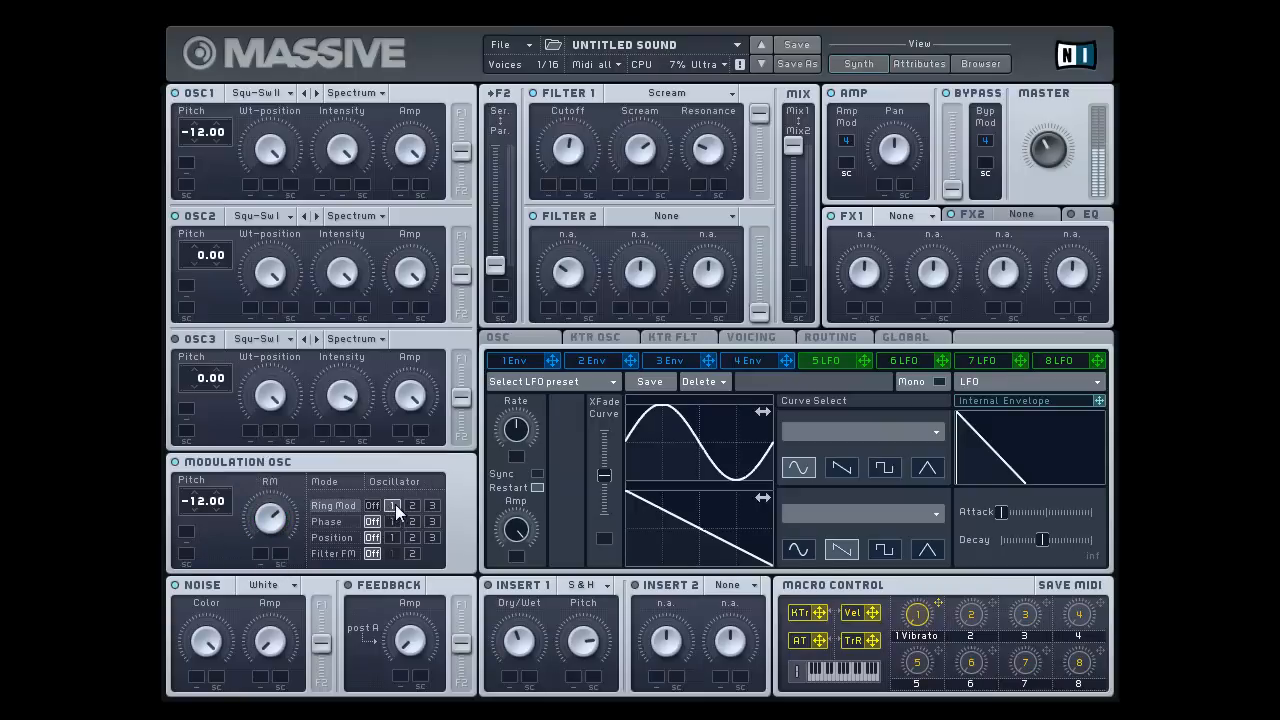
pyautogui.click(370, 506)
# Reset the modulation oscillator's pitch to 0.00 and set up Filter FM on filter 2, with LFO 5 modulating the amount.
pyautogui.doubleClick(205, 476)
pyautogui.moveTo(865, 360); pyautogui.dragTo(259, 557)
pyautogui.click(411, 553)
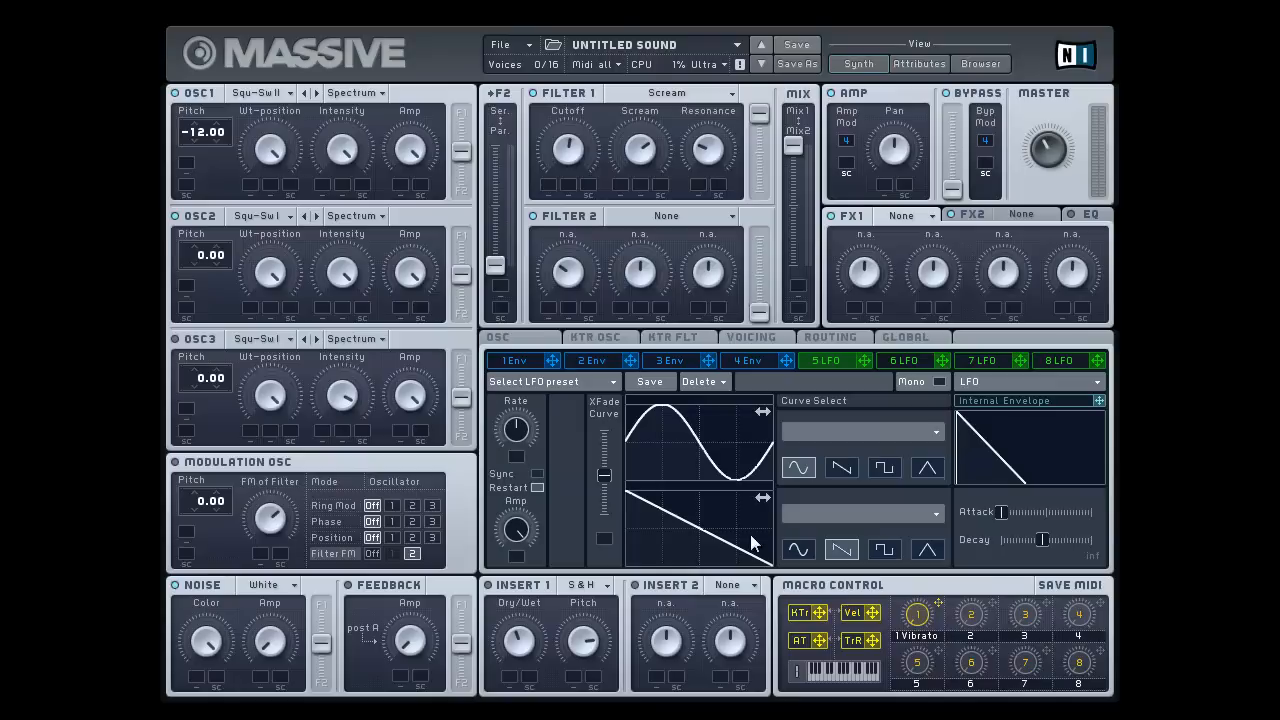
# Assign macro 2 to LFO 5's Rate with a modulation range.
pyautogui.moveTo(994, 599); pyautogui.dragTo(520, 455)
pyautogui.moveTo(517, 456); pyautogui.dragTo(513, 401)
# Reset oscillator 1's Intensity and Wt-position to centre and remove macro 2 from LFO 5's Rate.
pyautogui.doubleClick(352, 139)
pyautogui.doubleClick(278, 156)
pyautogui.rightClick(513, 459)
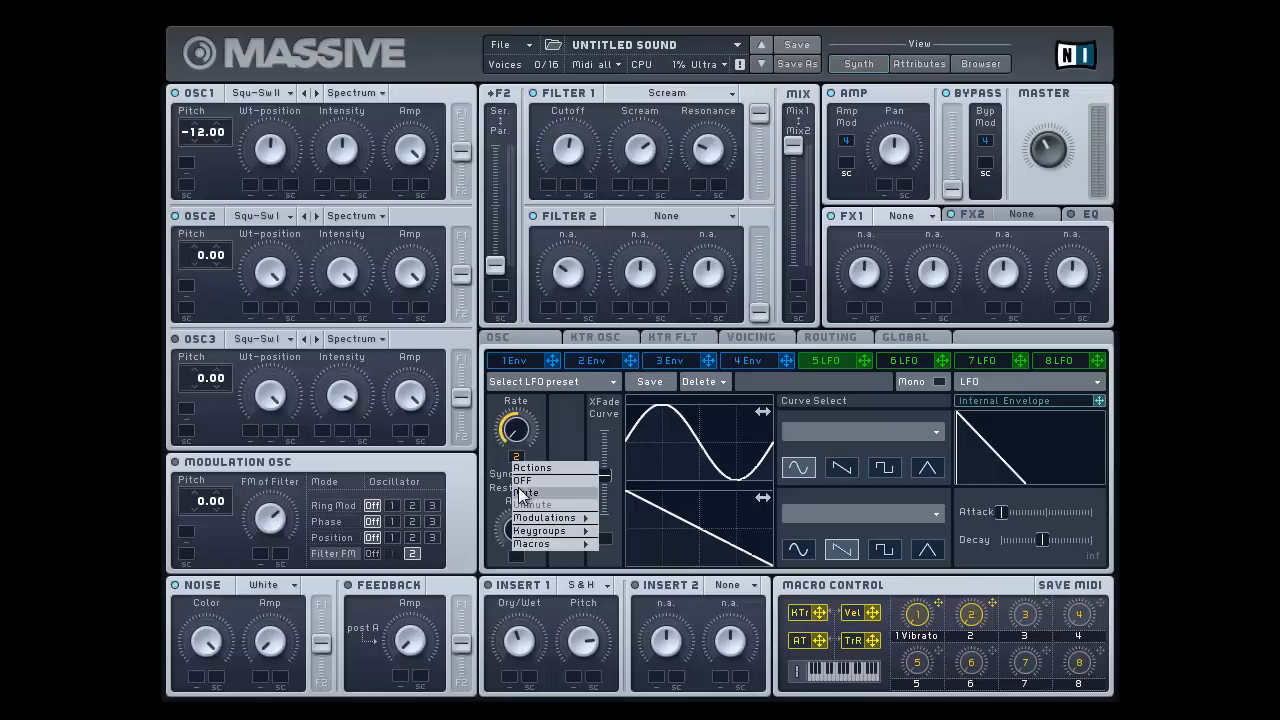
pyautogui.click(518, 480)
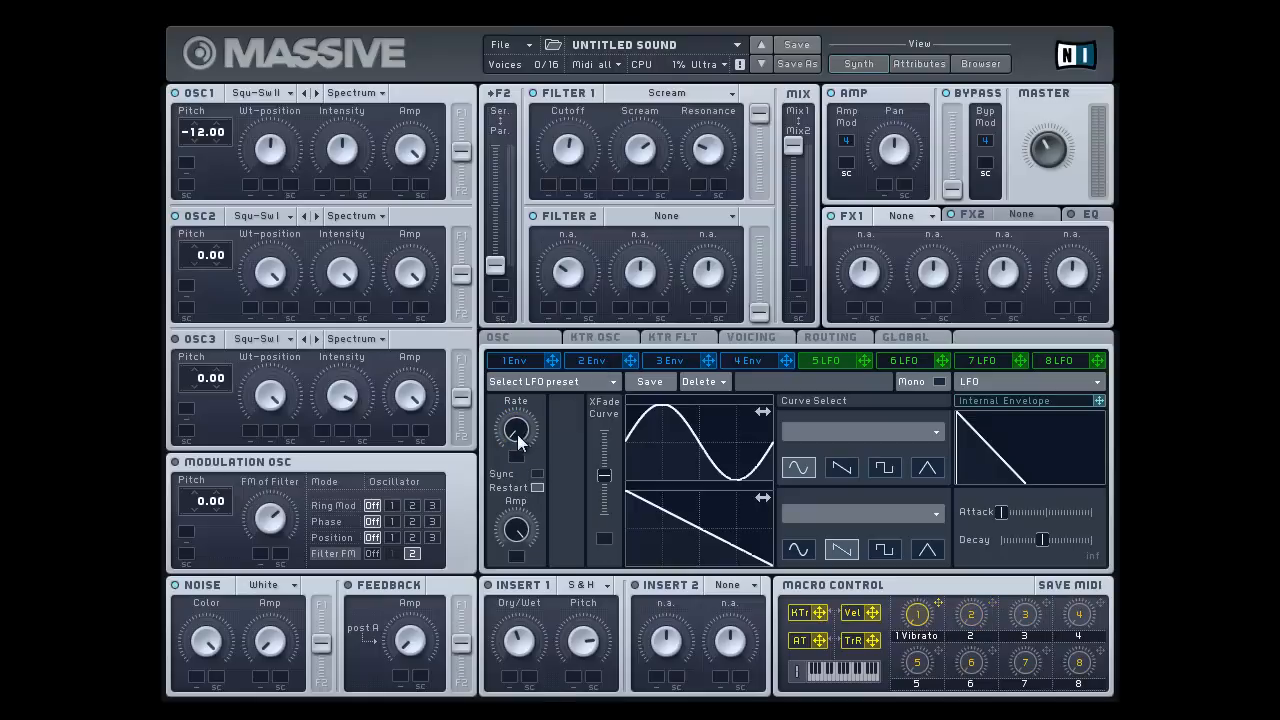